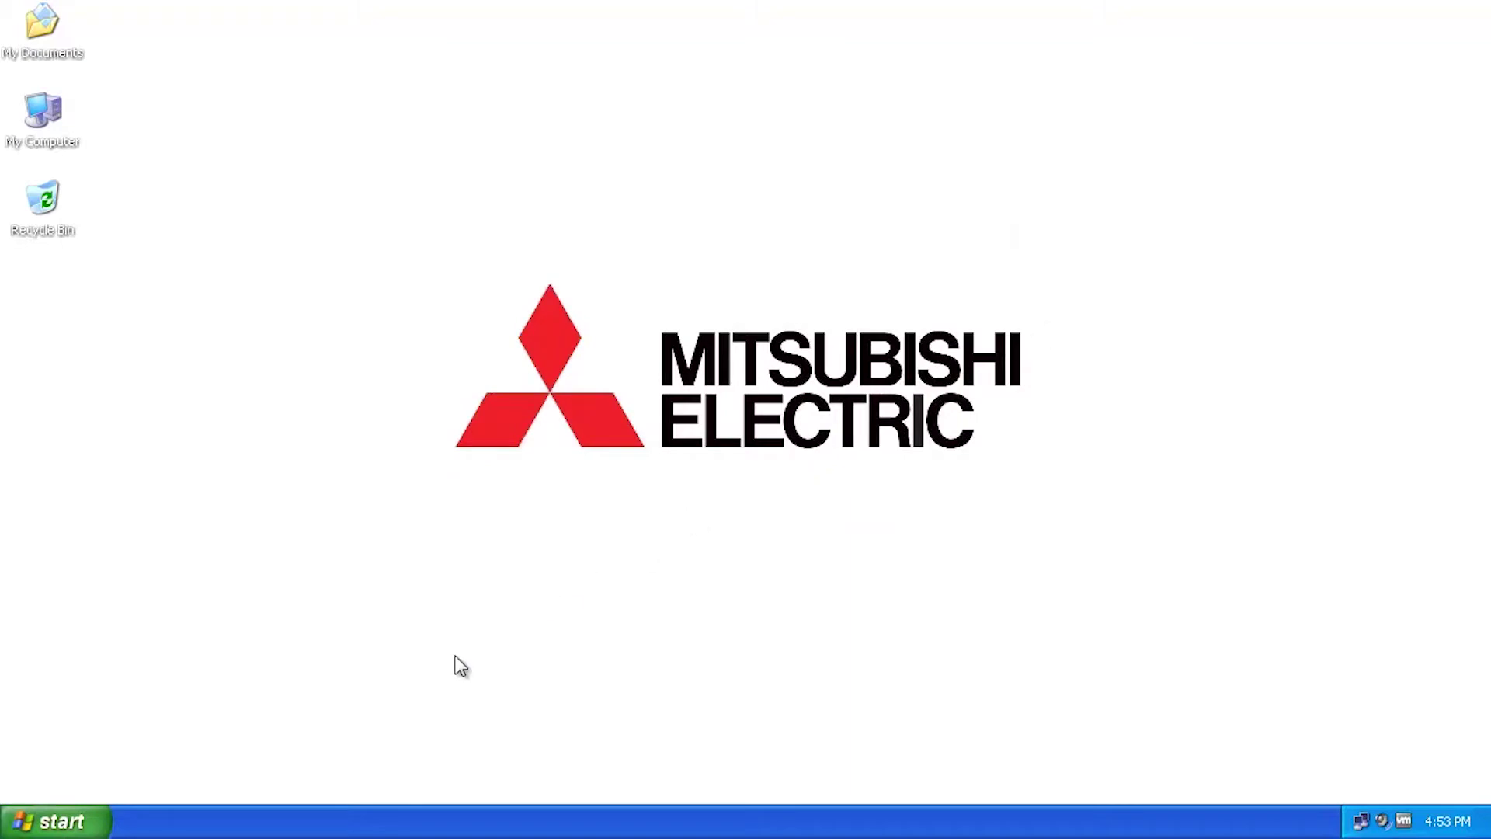
# Launch GT Designer3 and start a new project for a GT1020 (160x64) panel.
pyautogui.click(117, 816)
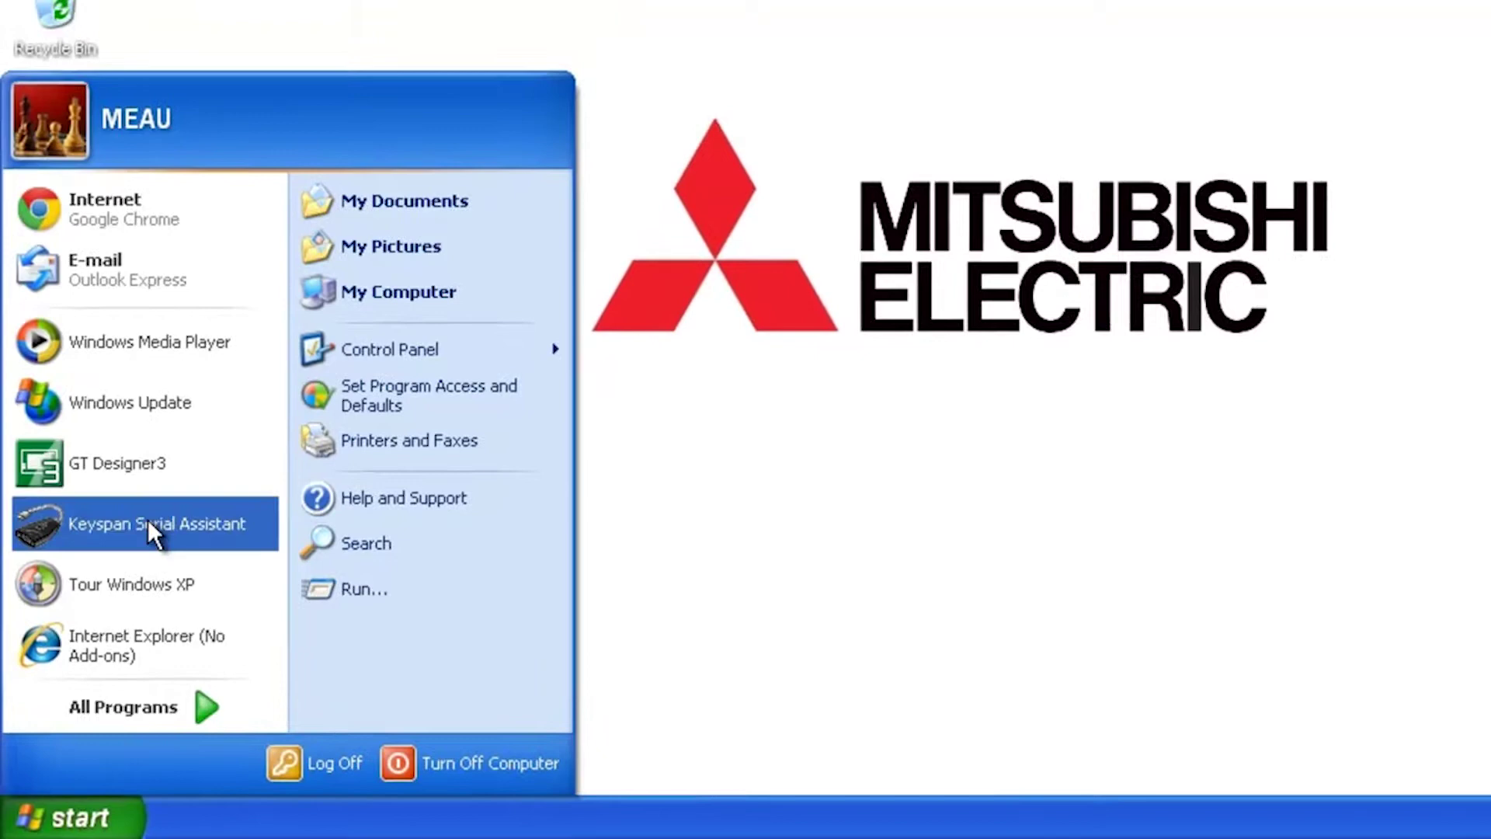
pyautogui.click(148, 454)
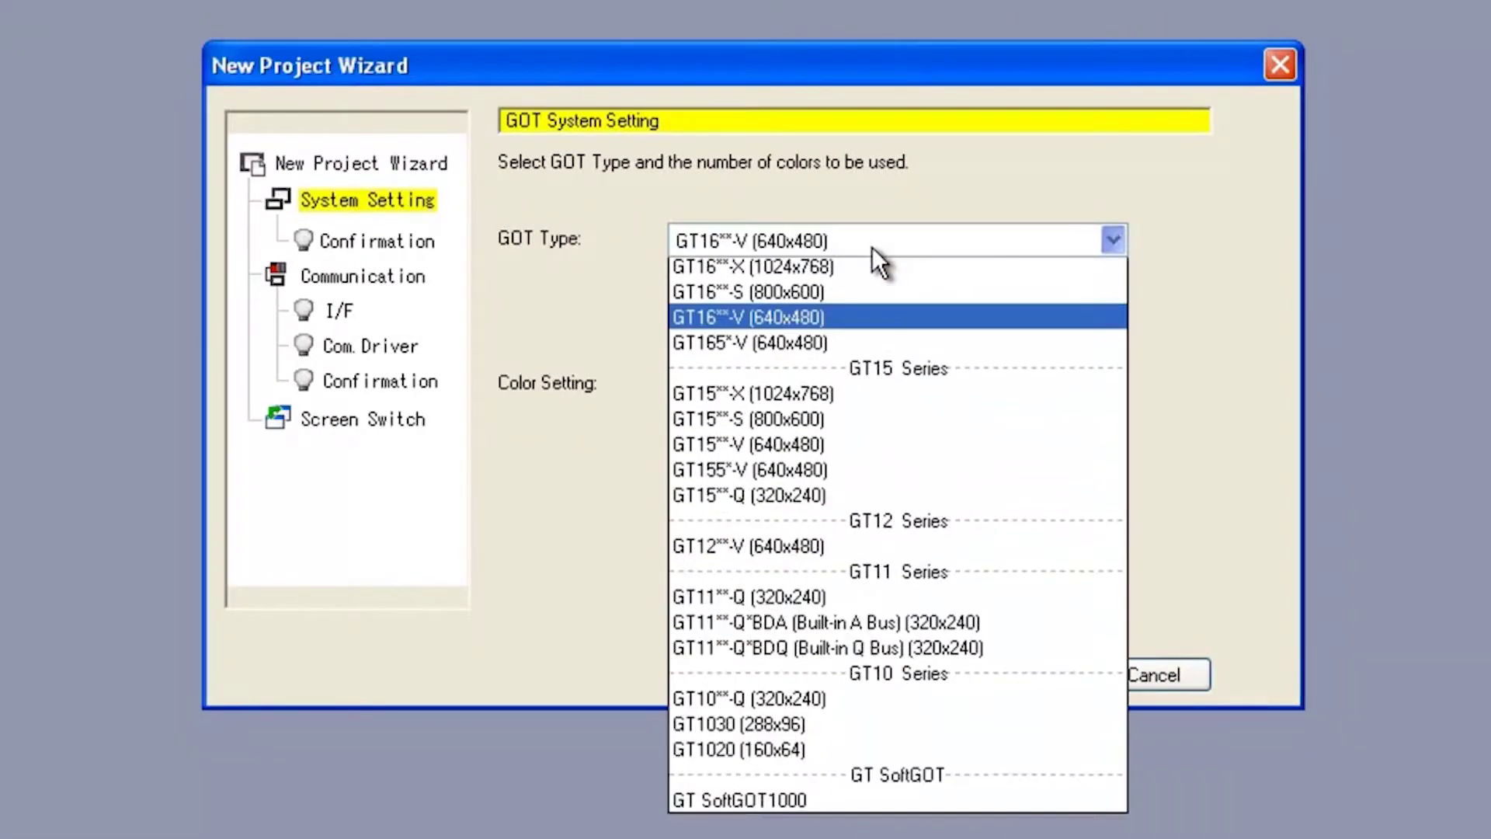
pyautogui.click(829, 779)
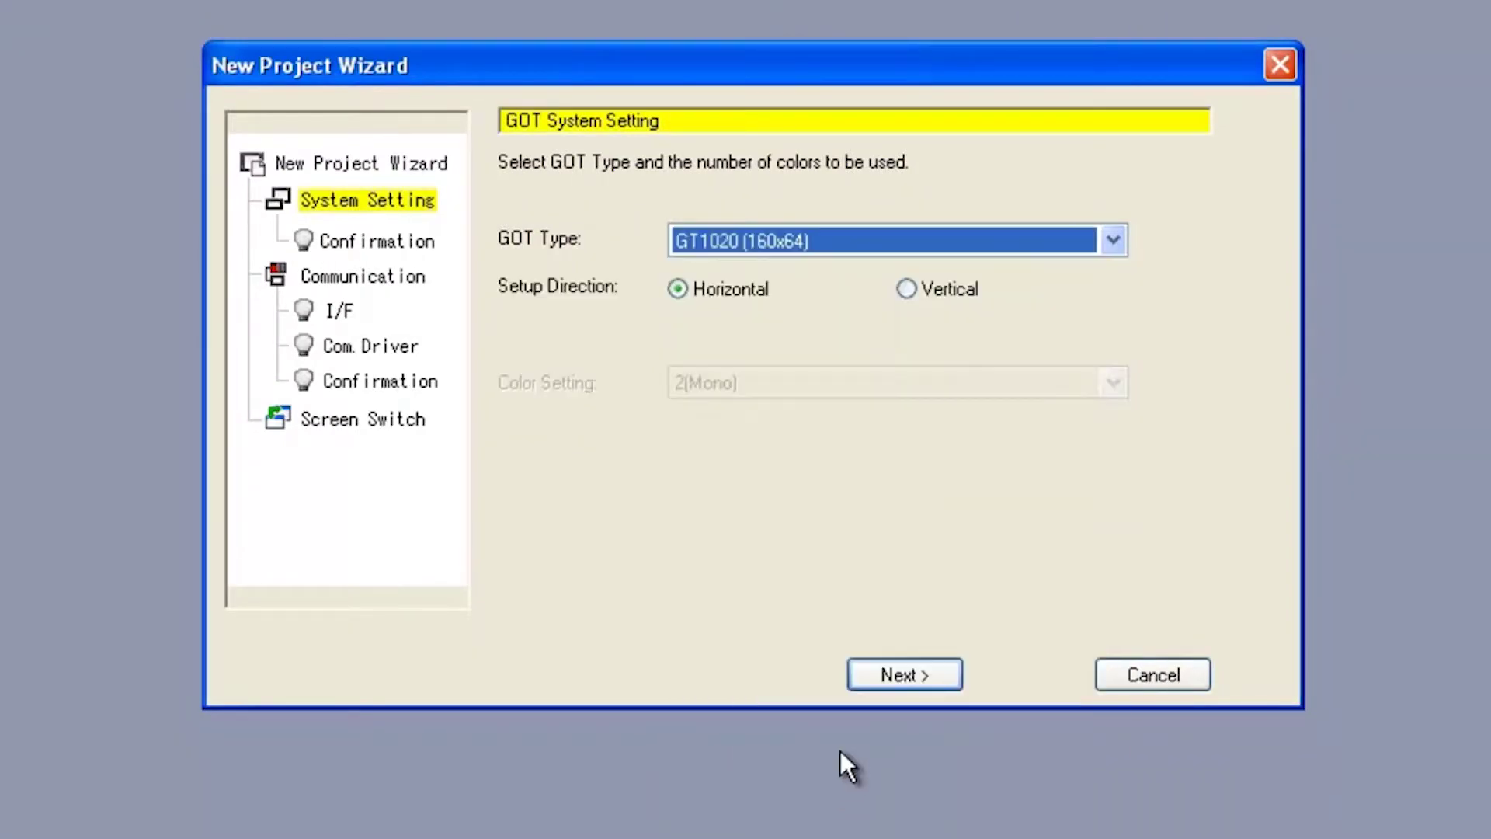
pyautogui.click(906, 671)
pyautogui.click(907, 670)
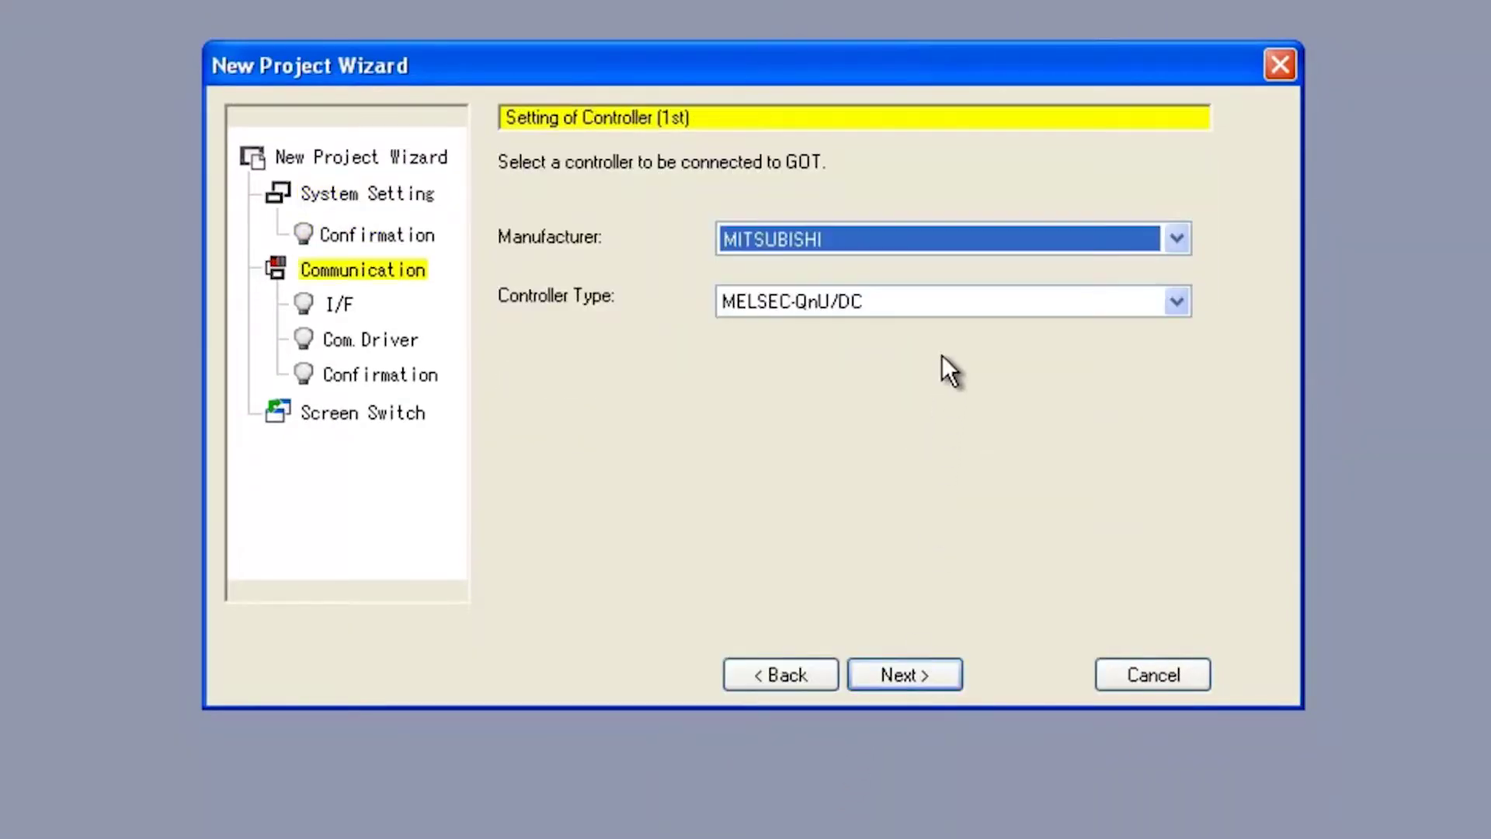
# Set the controller to MELSEC-L on the standard RS-422/232 interface with default settings, then finish the wizard.
pyautogui.click(946, 305)
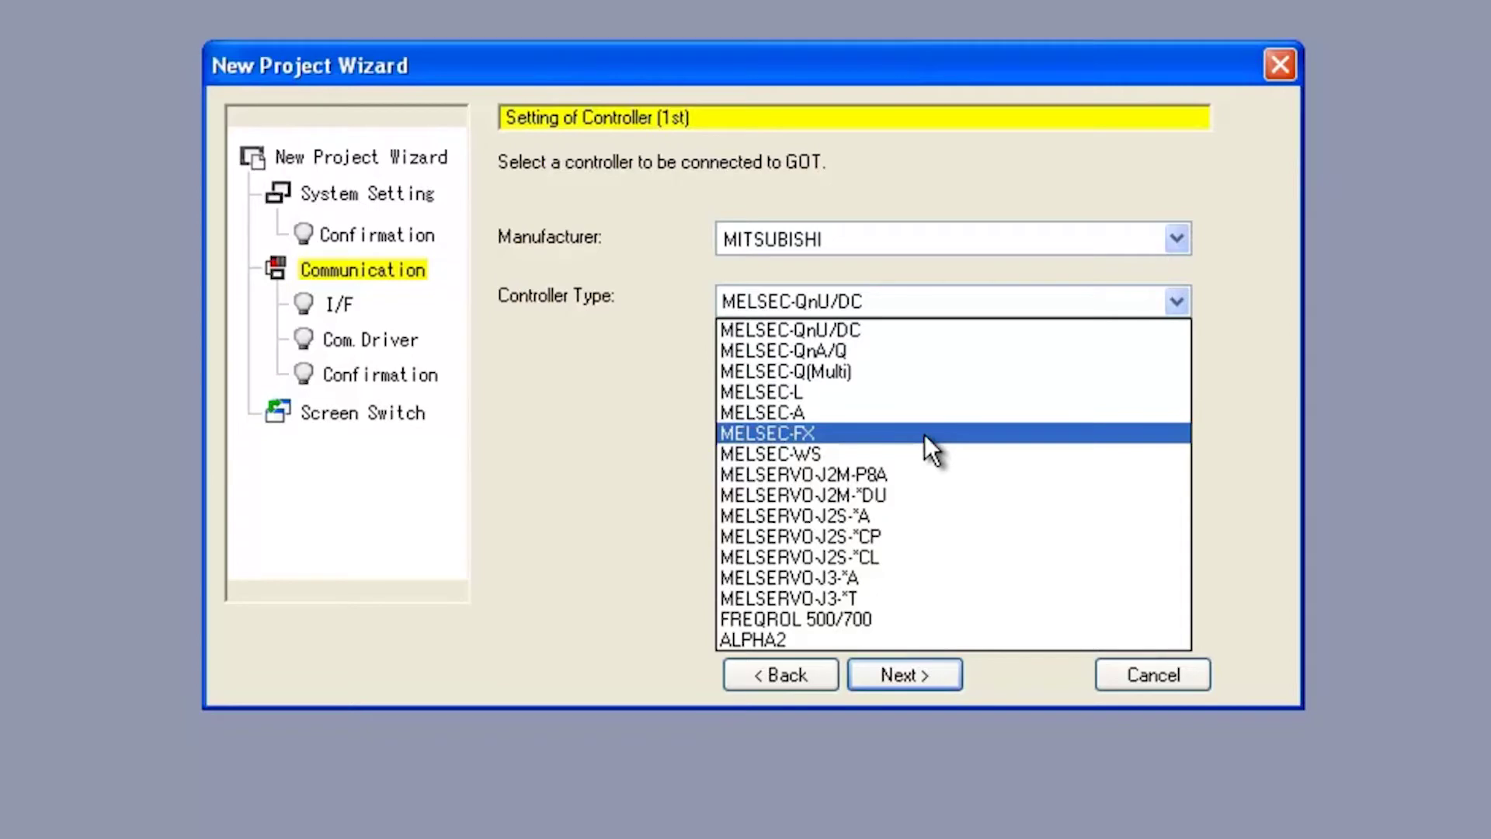
pyautogui.click(923, 393)
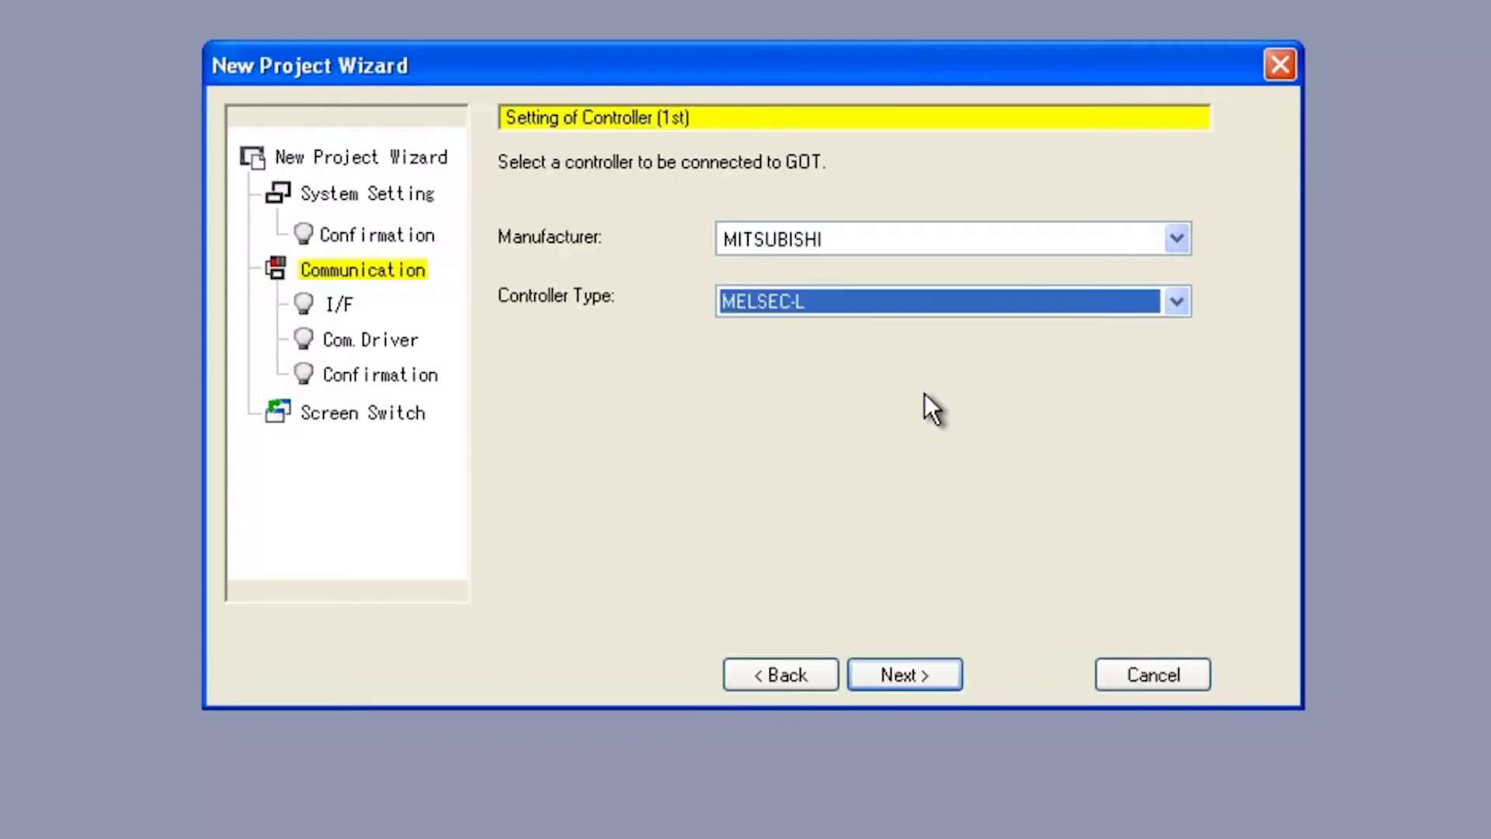
pyautogui.click(948, 312)
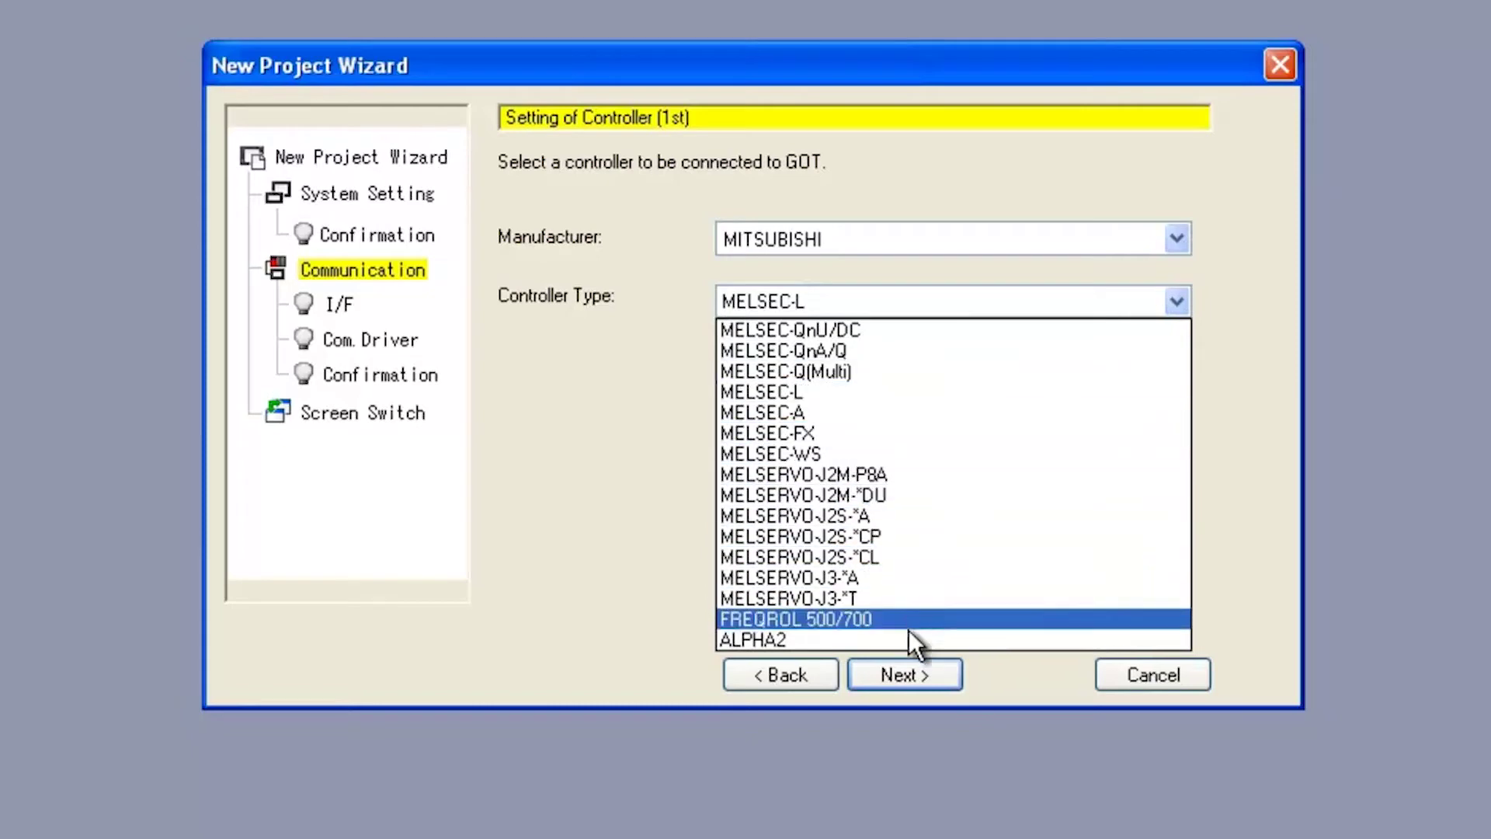
pyautogui.click(924, 397)
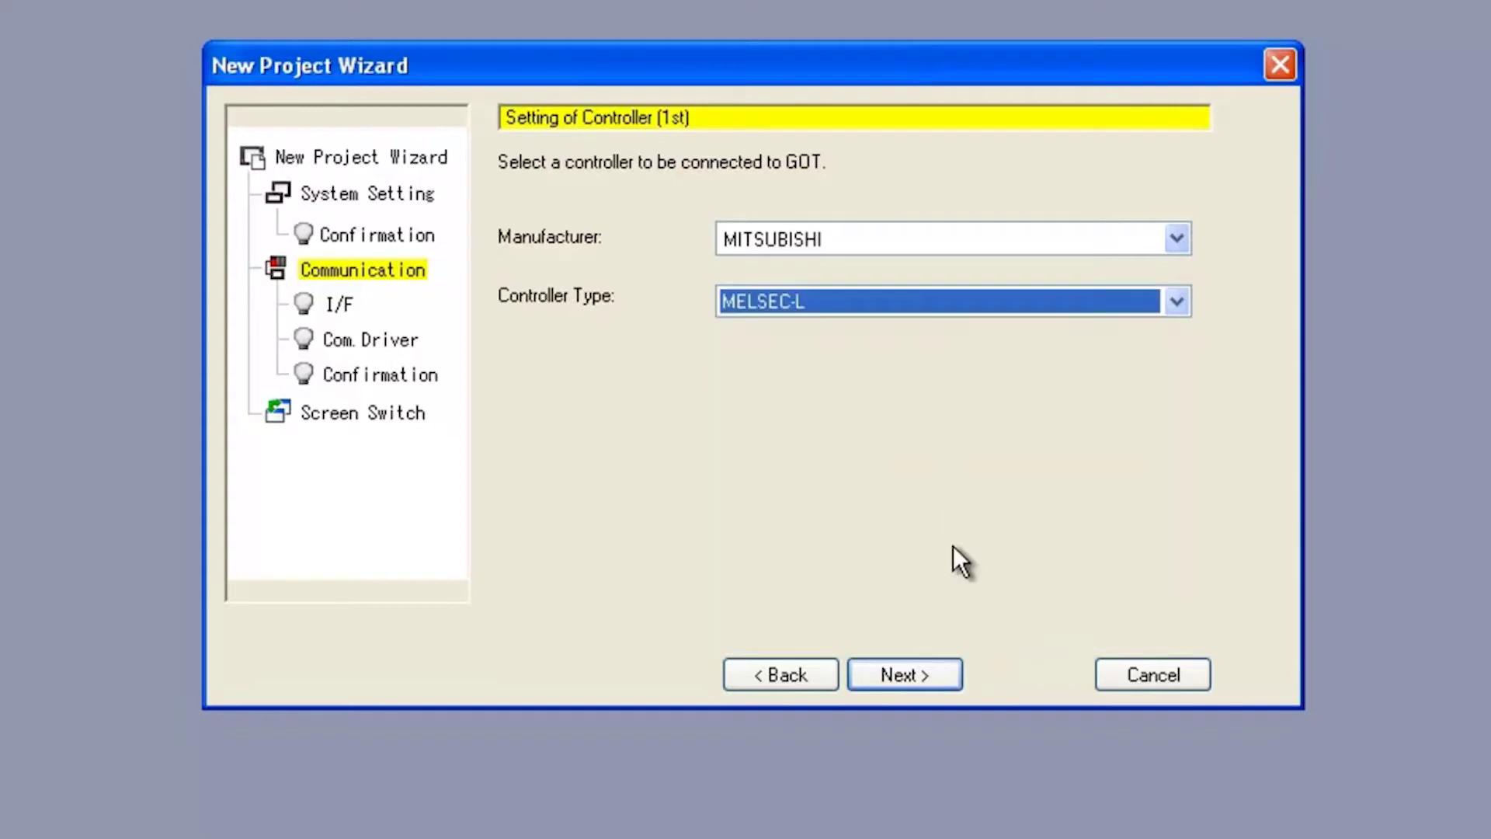
pyautogui.click(931, 674)
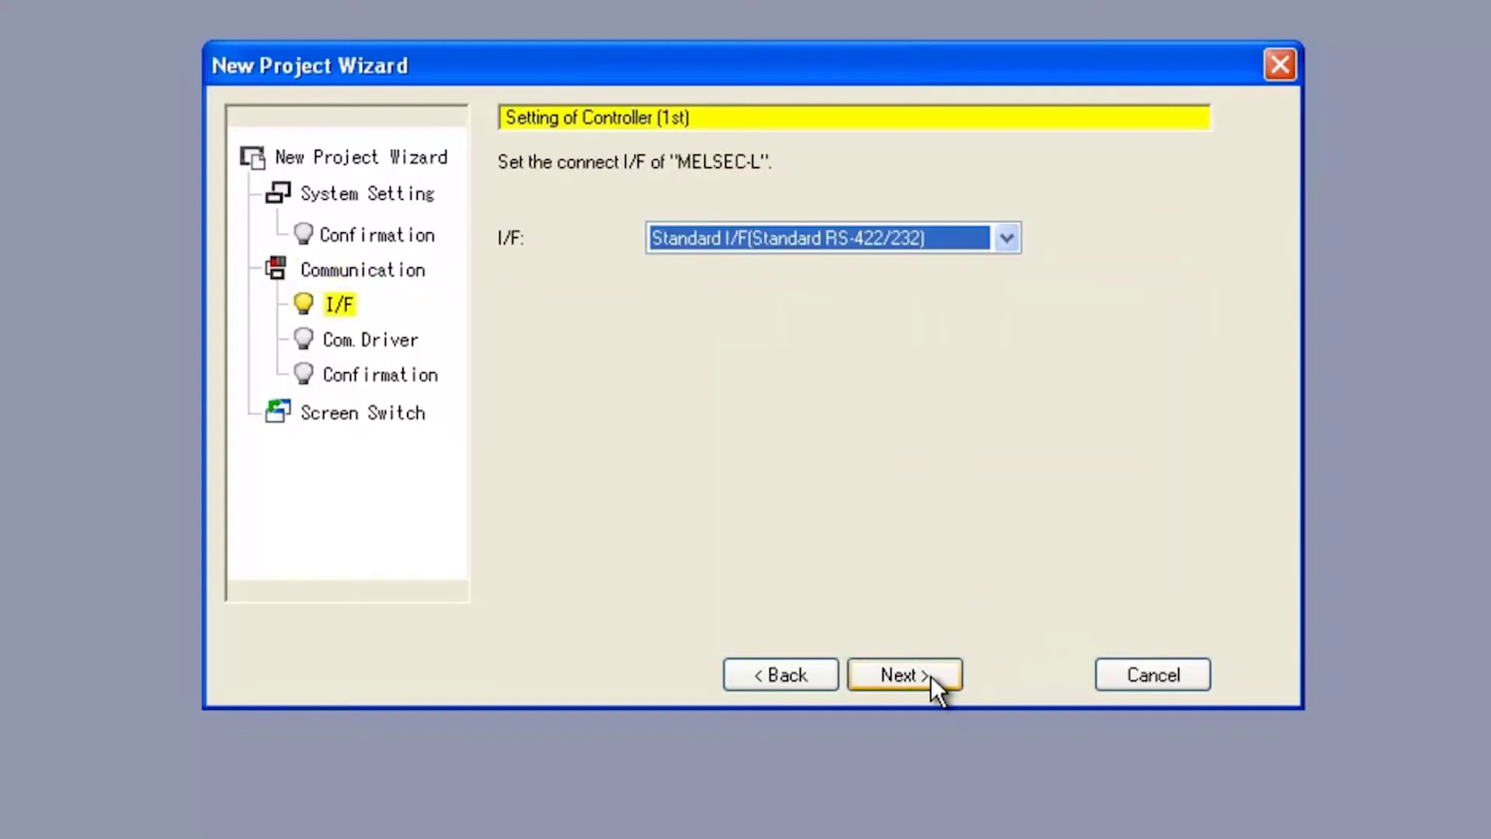
pyautogui.click(931, 676)
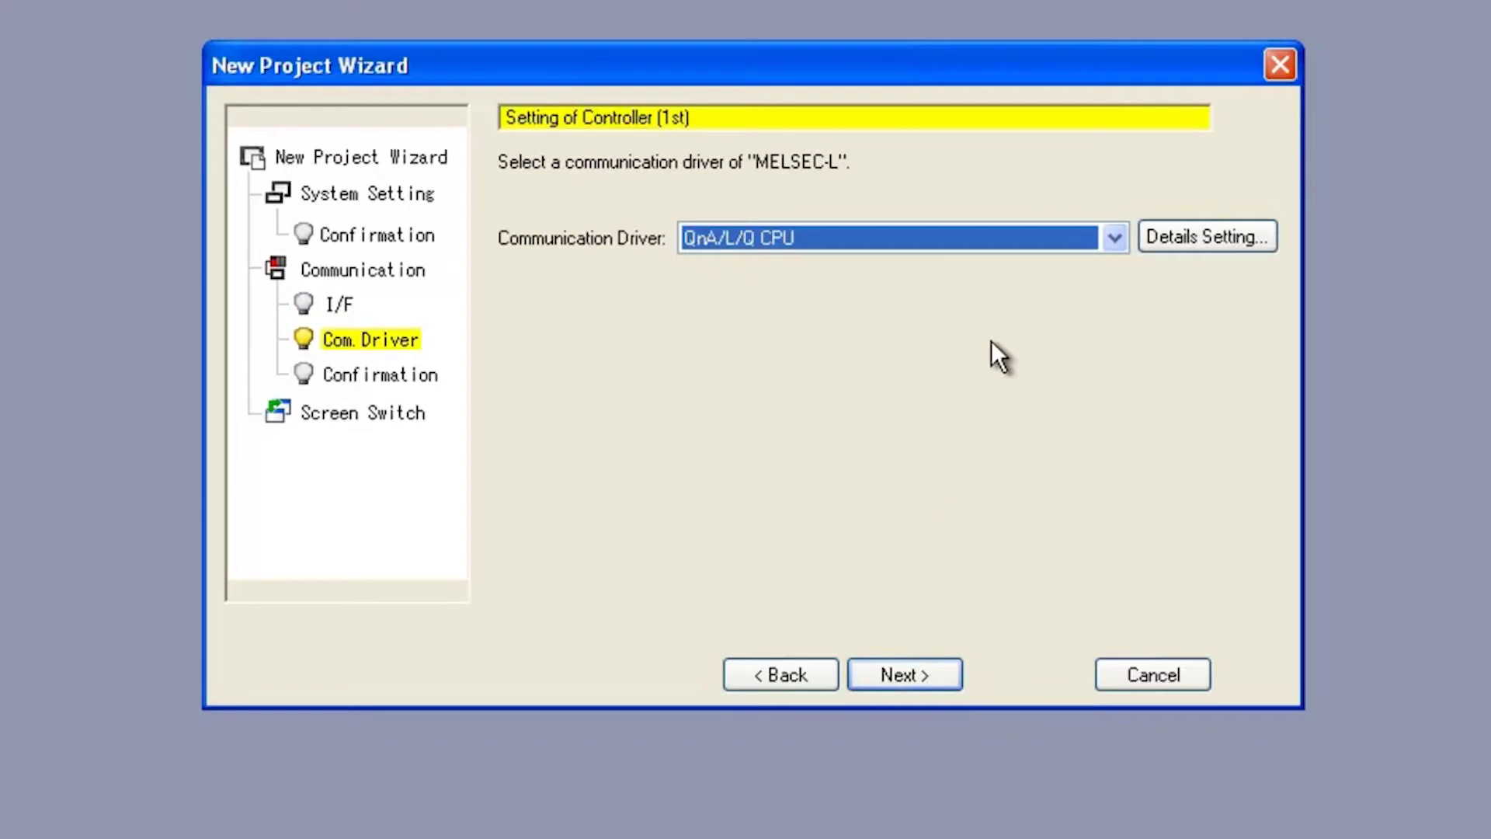
pyautogui.click(918, 670)
pyautogui.click(917, 671)
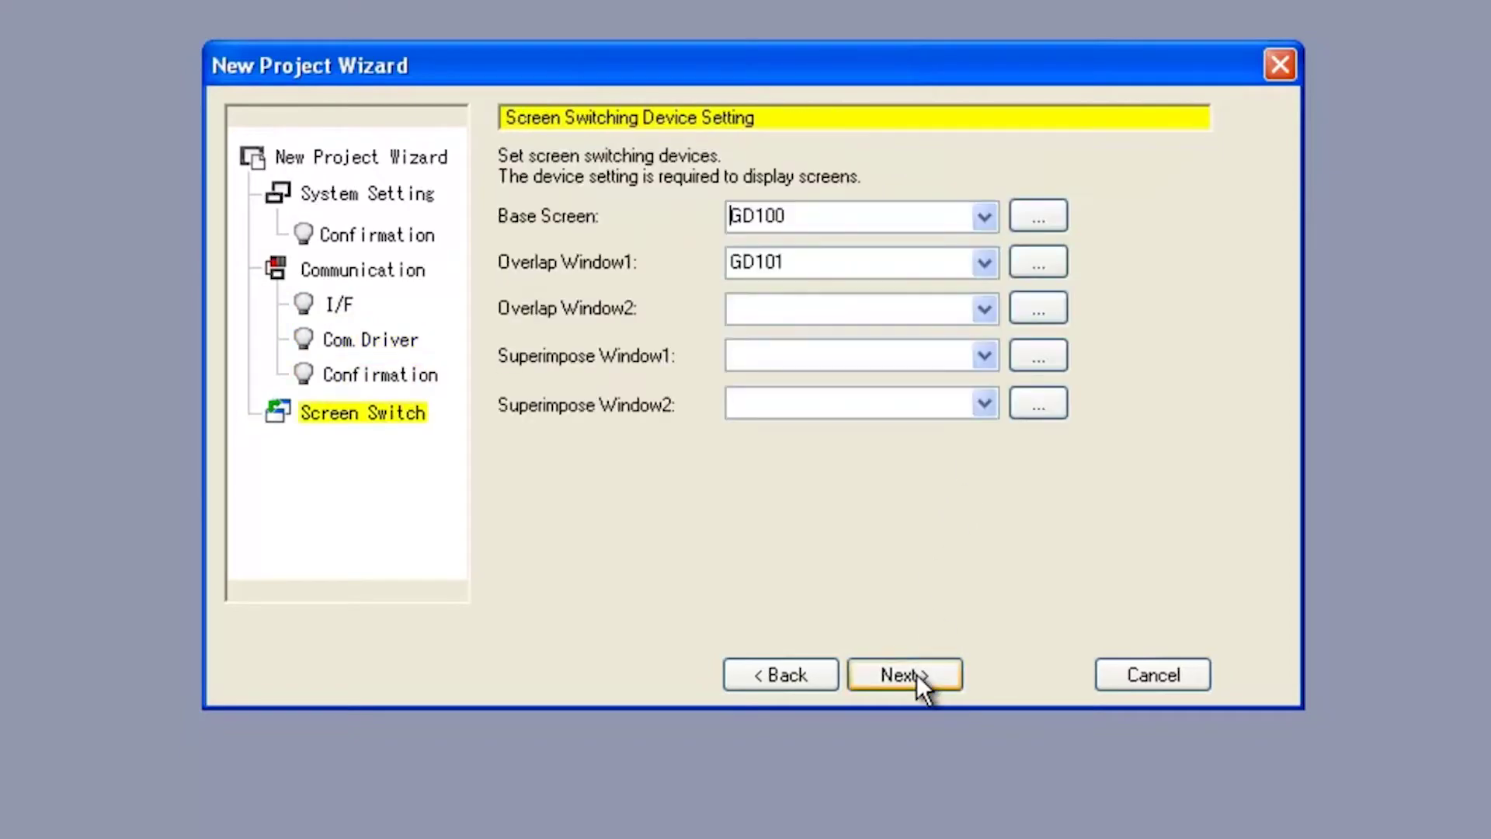
pyautogui.click(916, 674)
pyautogui.click(931, 780)
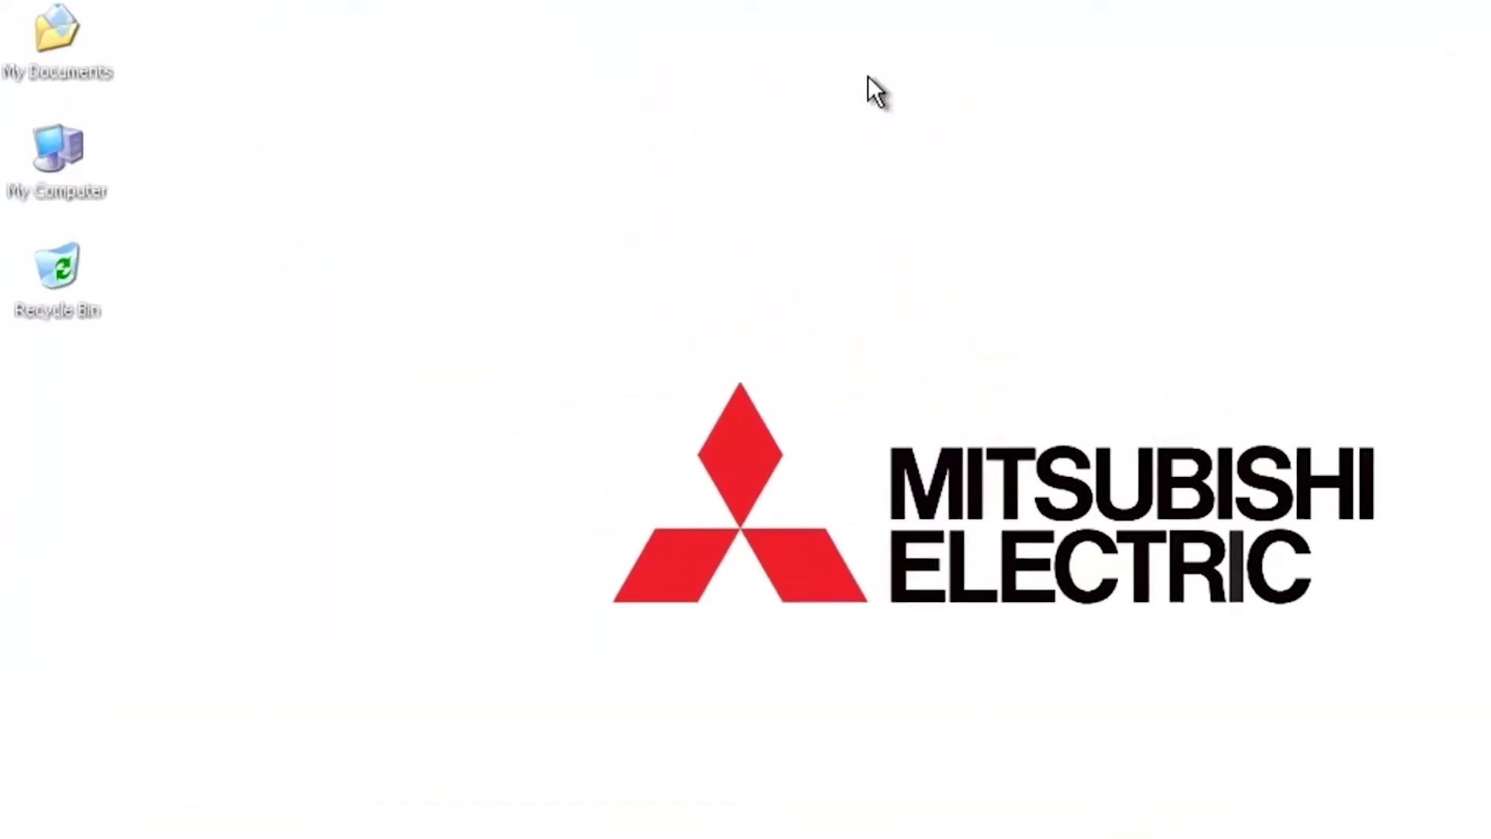
# Confirm in Device Manager that the Keyspan USB Serial Port uses COM3, then return to GT Designer3.
pyautogui.rightClick(73, 158)
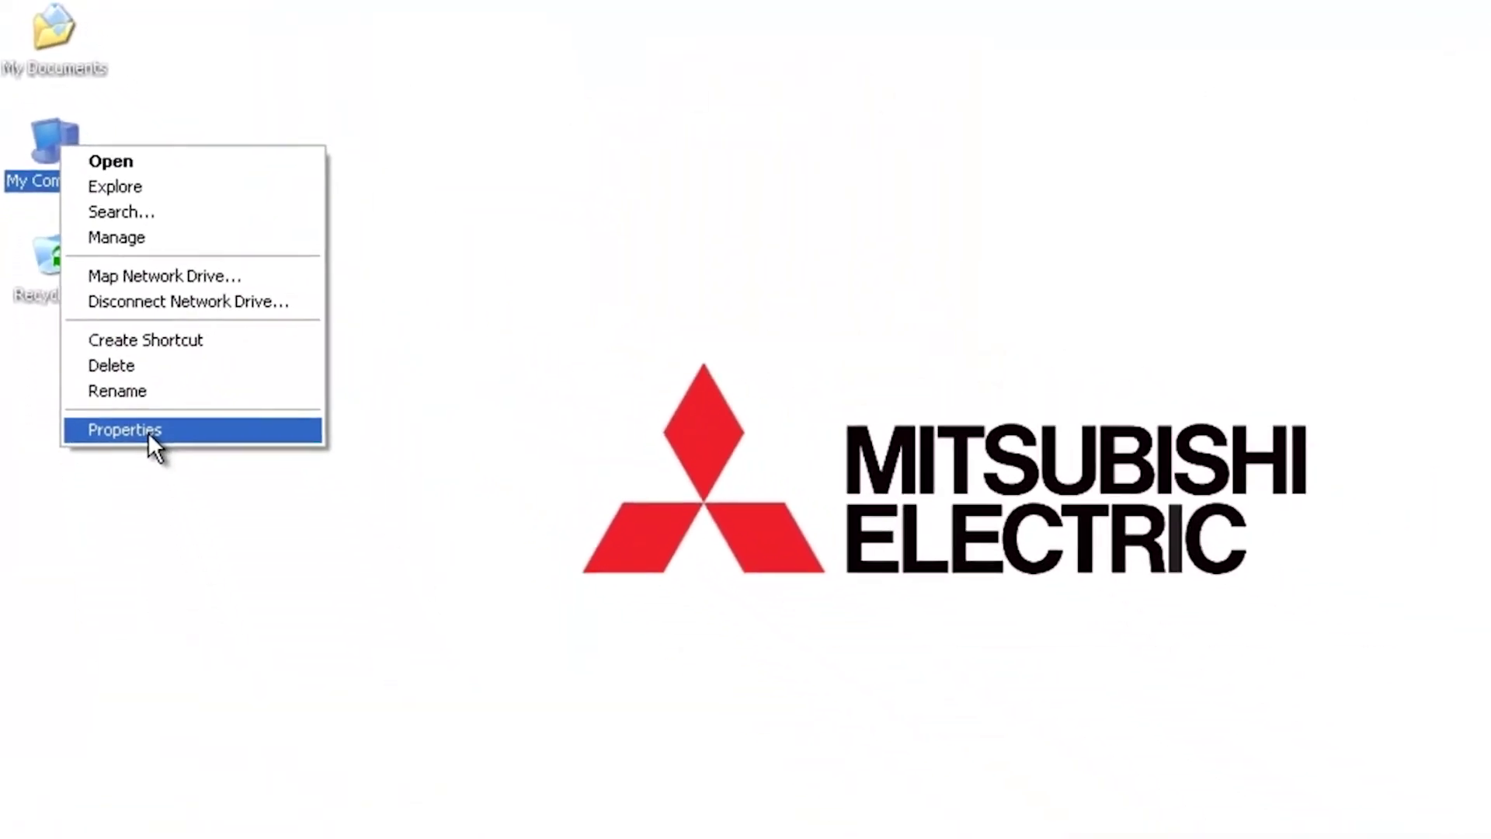
pyautogui.click(148, 432)
pyautogui.click(574, 315)
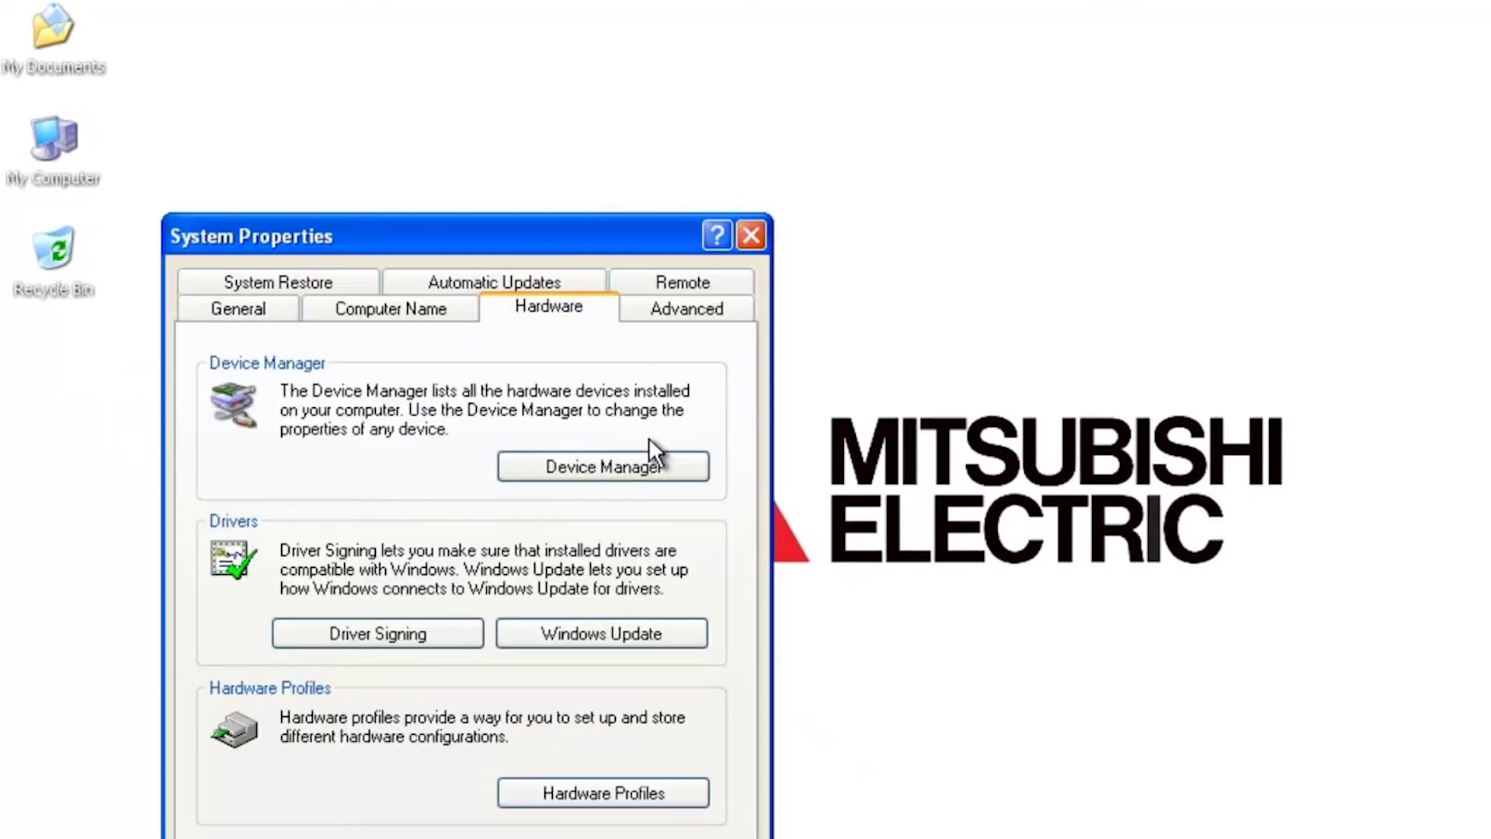
pyautogui.click(651, 465)
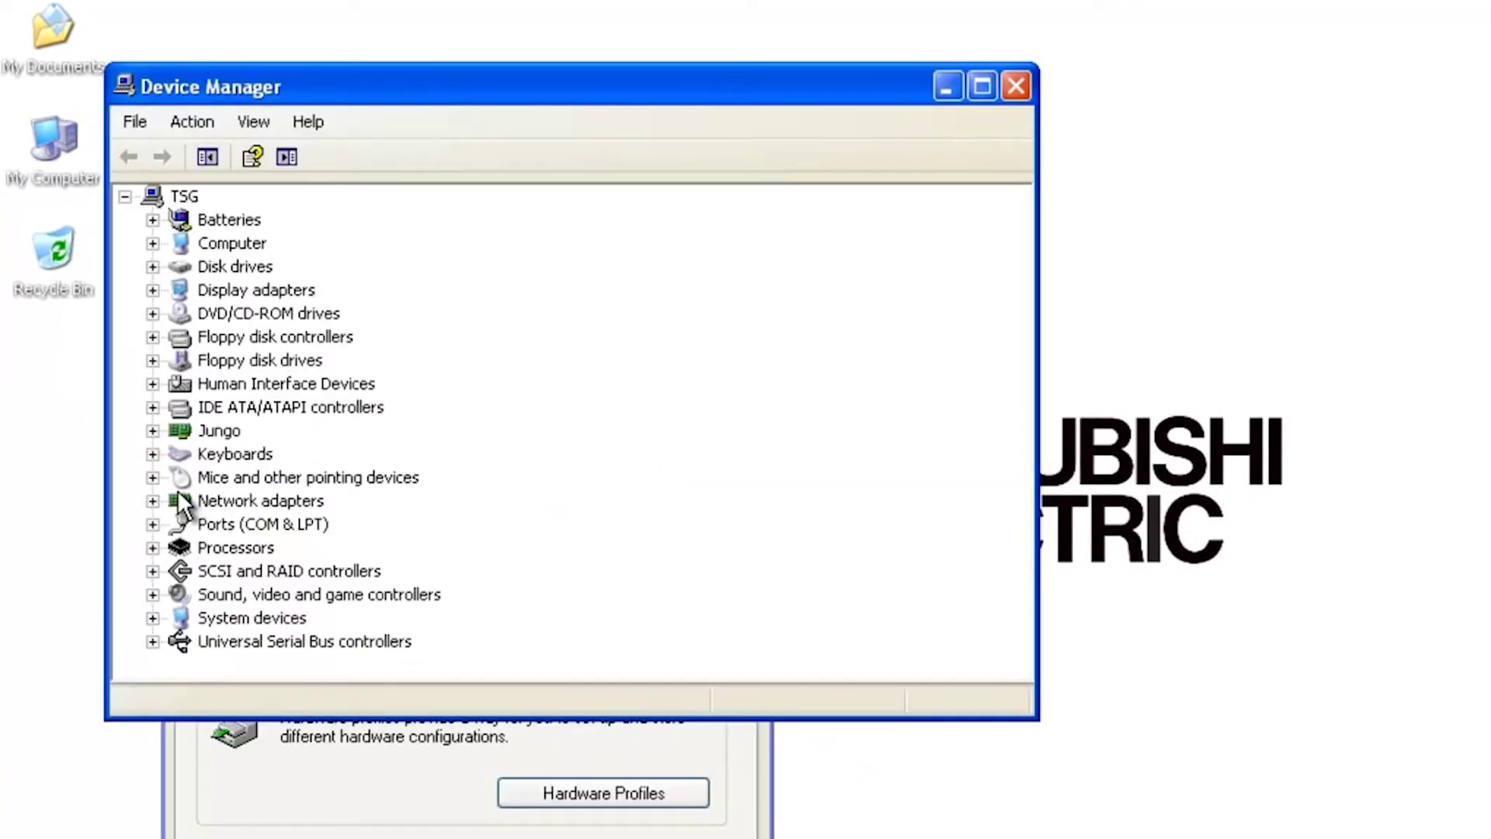
pyautogui.click(152, 524)
pyautogui.click(303, 596)
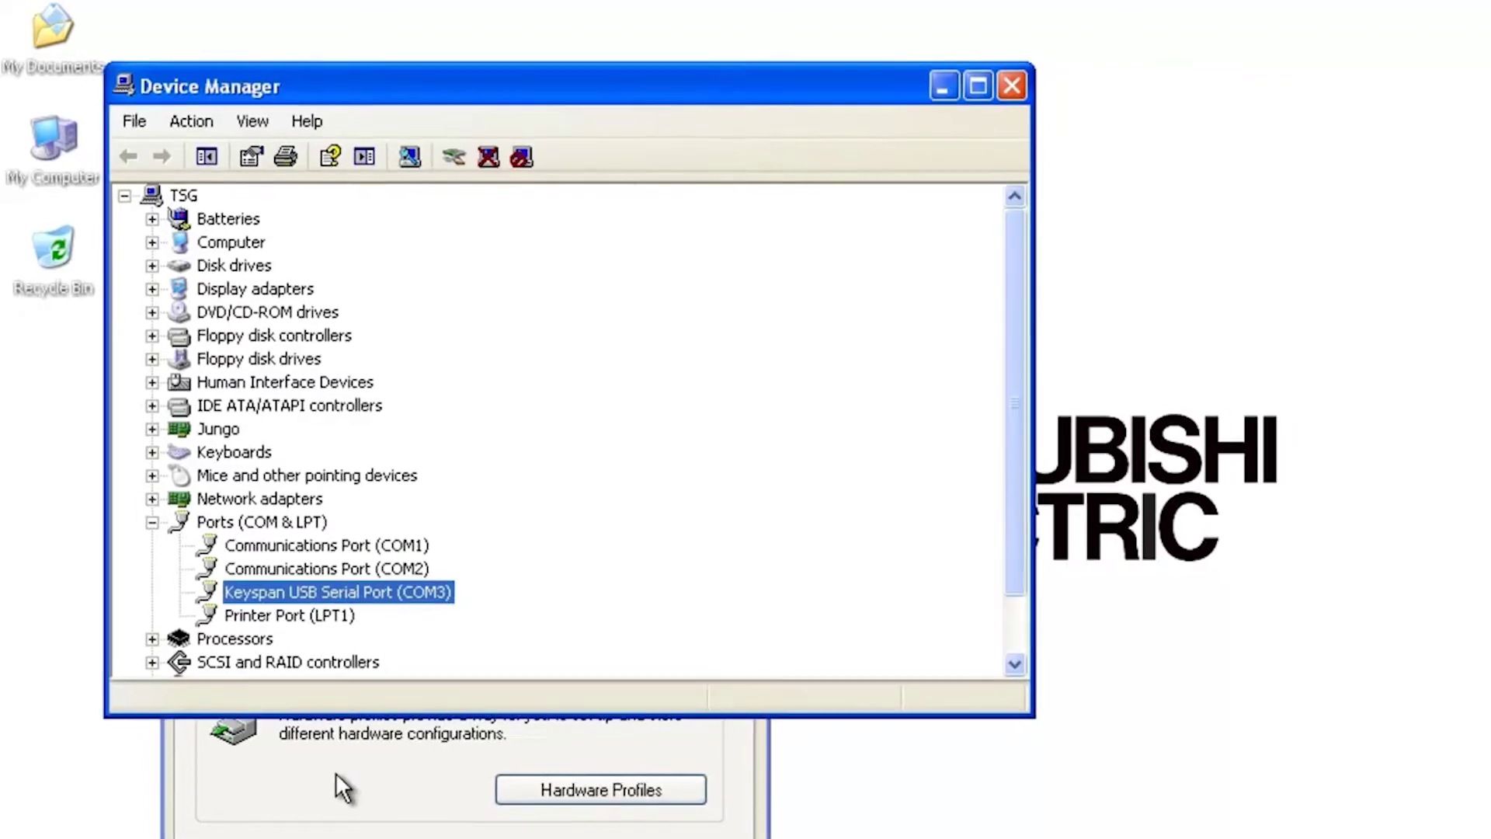
pyautogui.click(248, 824)
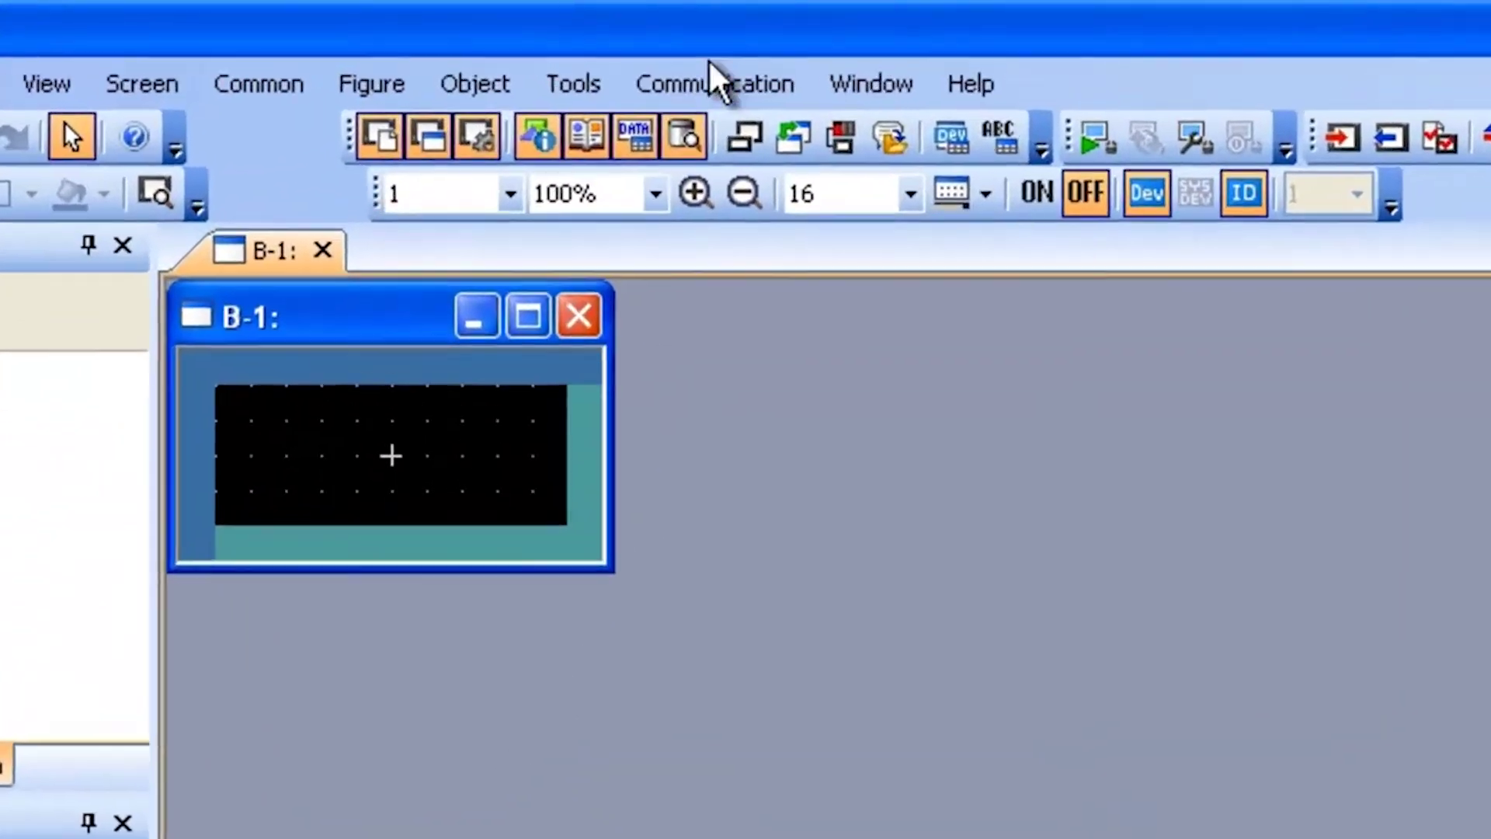
# Set the GOT connection to RS232 on COM3, test it successfully, and apply the configuration.
pyautogui.click(596, 45)
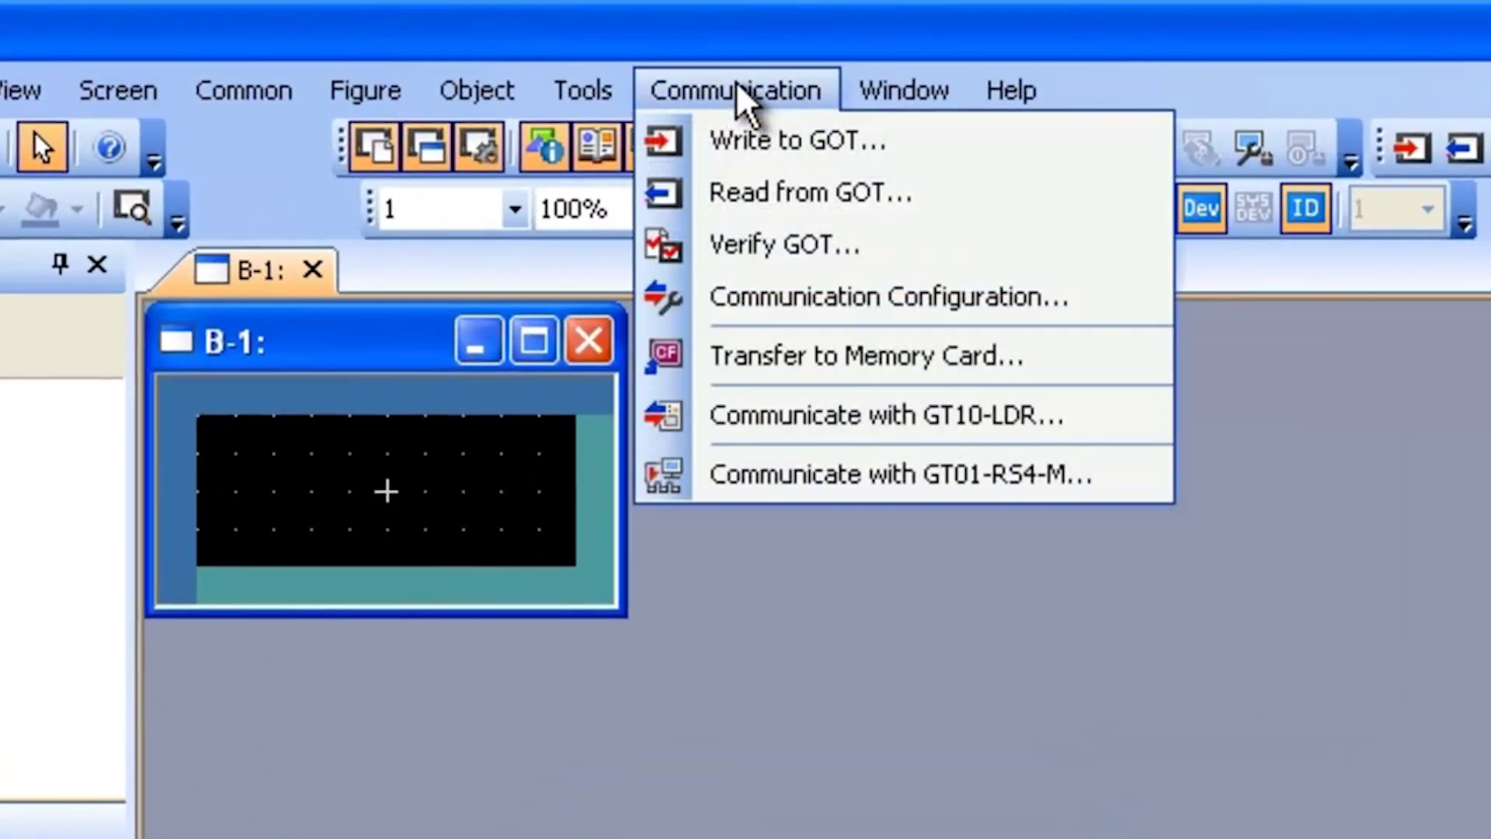
pyautogui.click(800, 299)
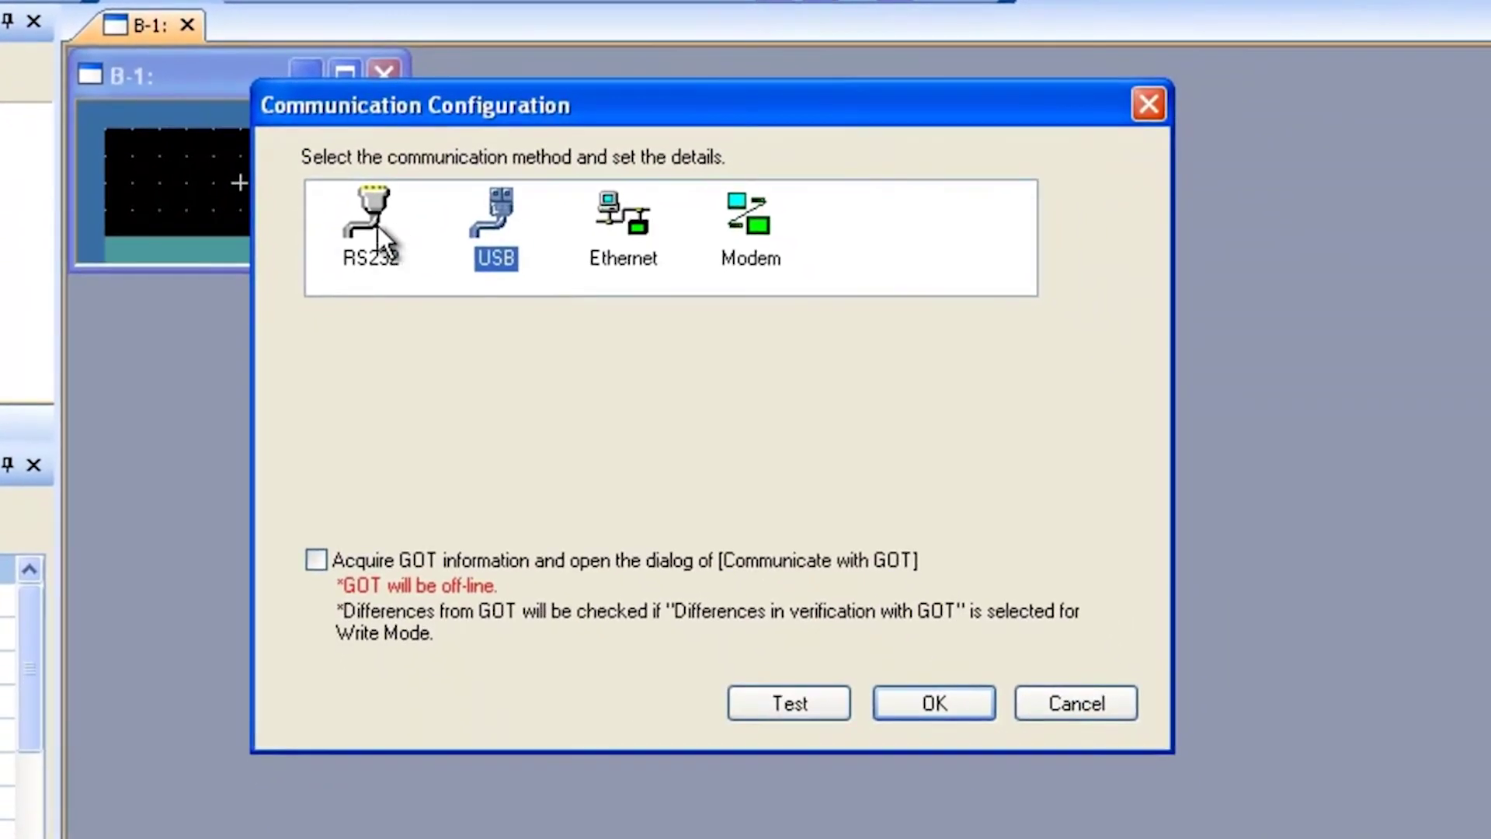
pyautogui.click(501, 440)
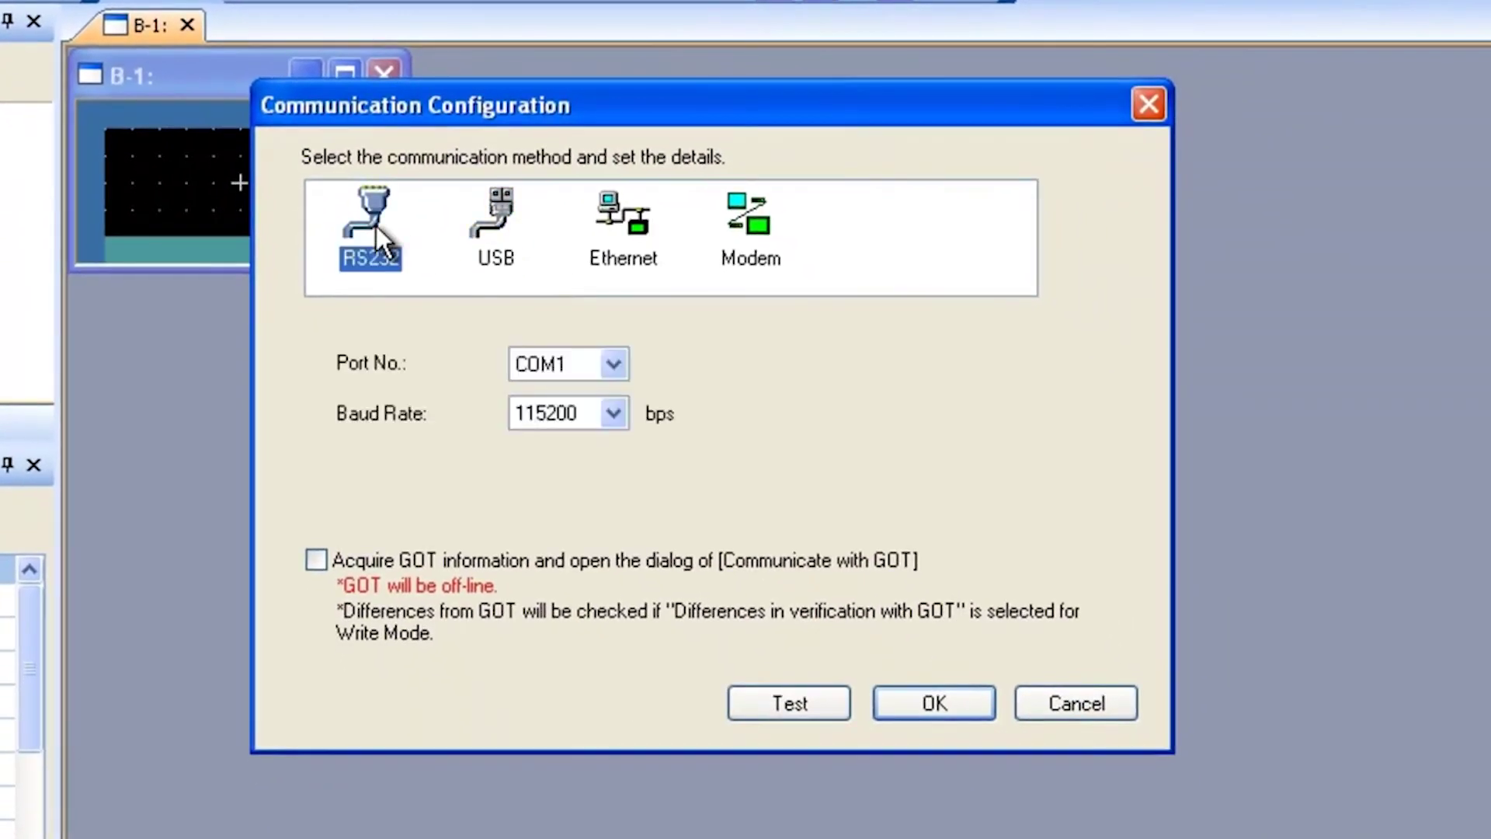
pyautogui.click(594, 365)
pyautogui.click(586, 437)
pyautogui.click(795, 703)
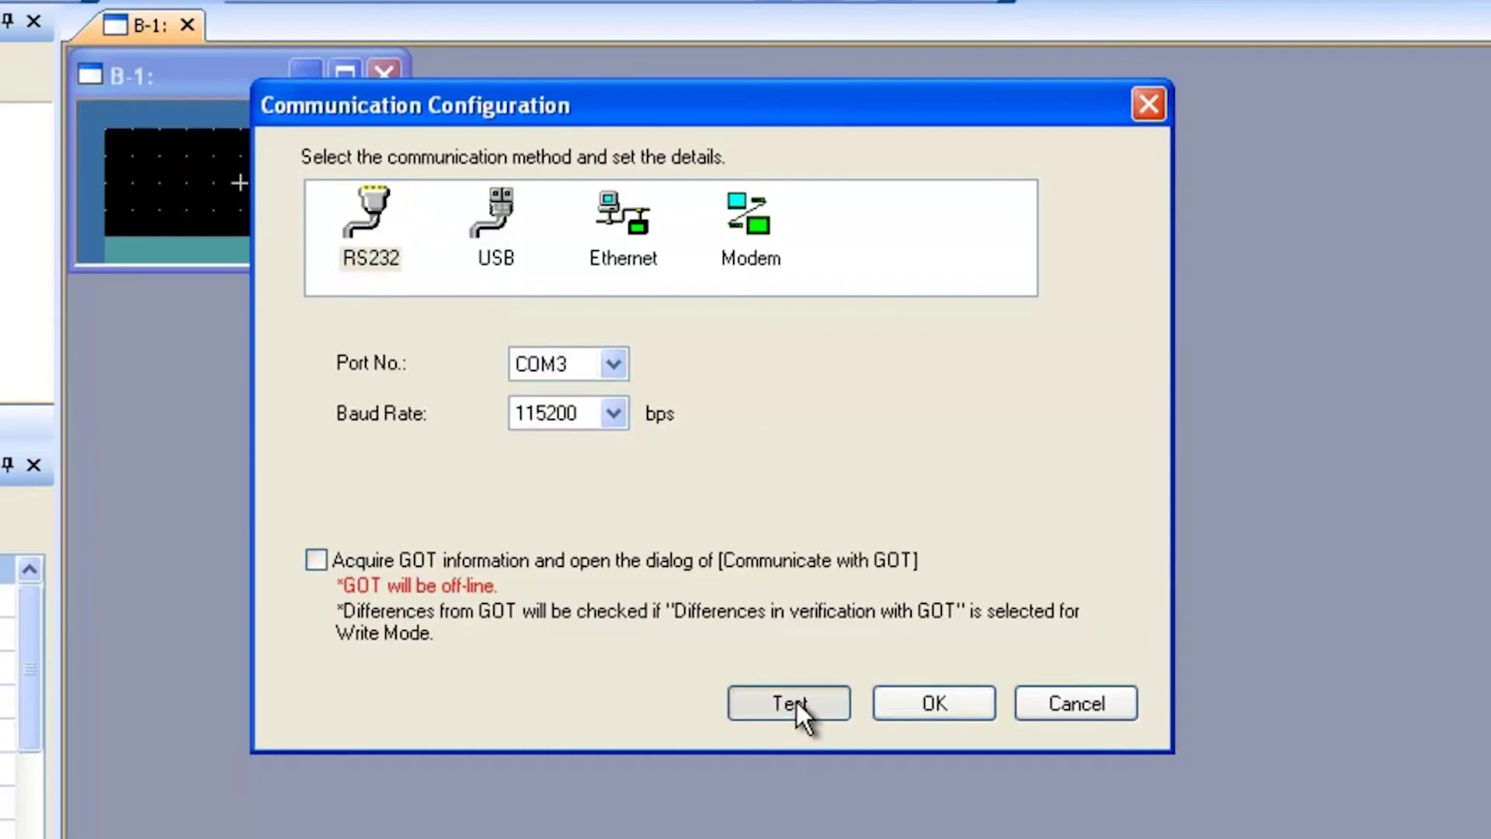
pyautogui.click(751, 492)
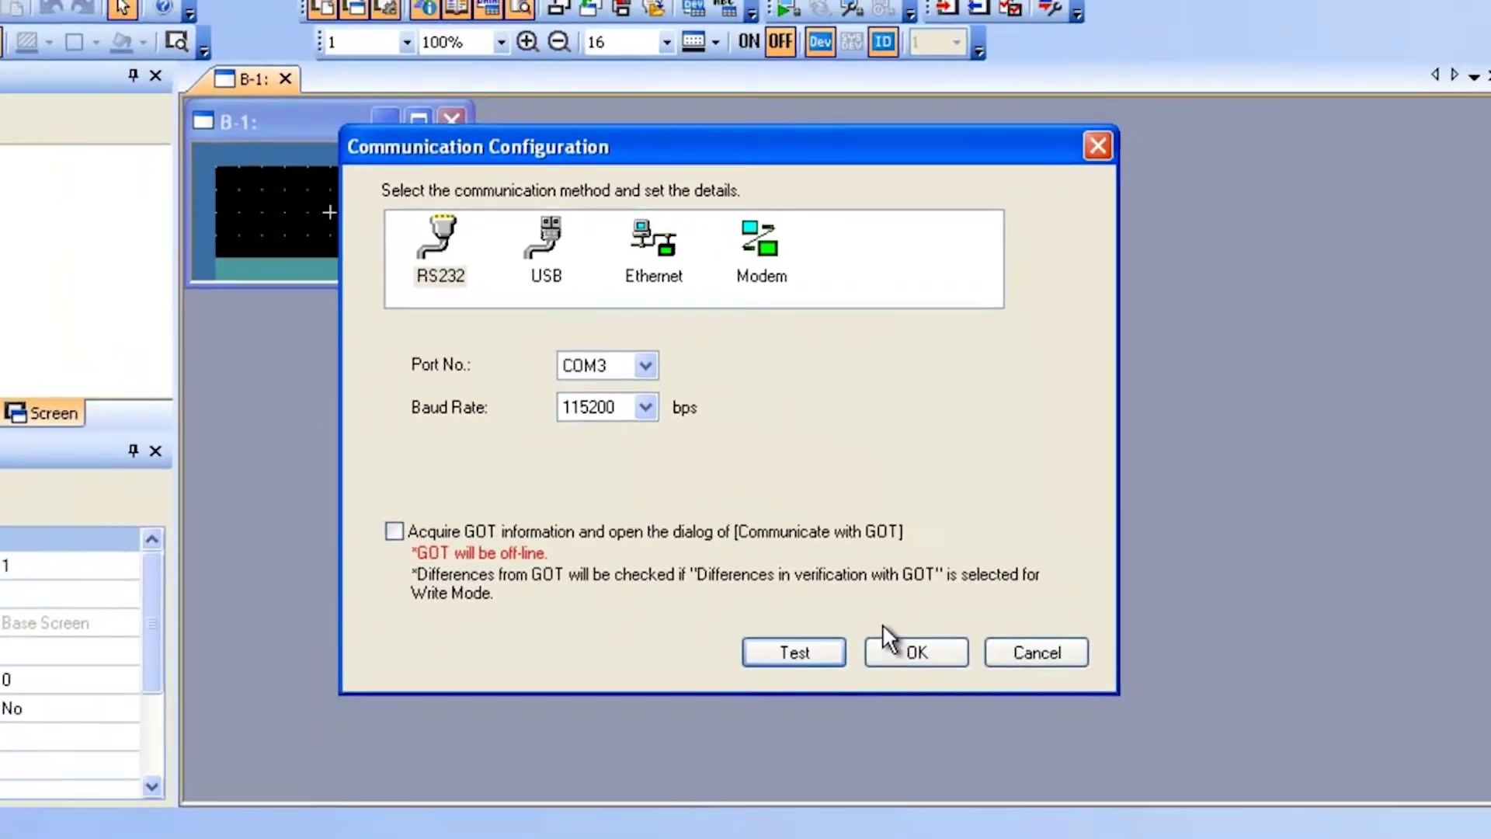
pyautogui.click(886, 630)
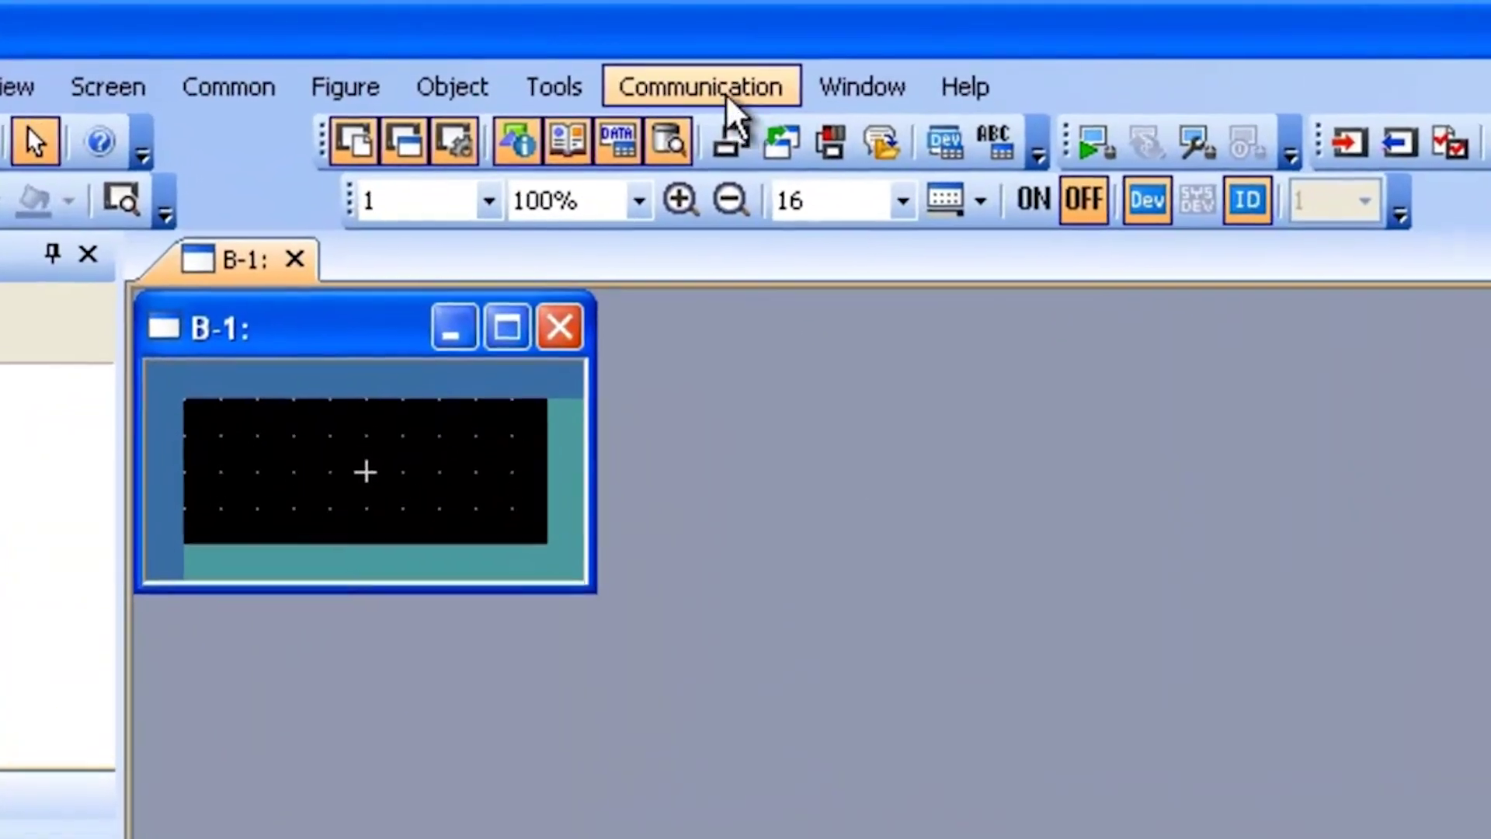
# Open Write to GOT and confirm the communication settings.
pyautogui.click(721, 88)
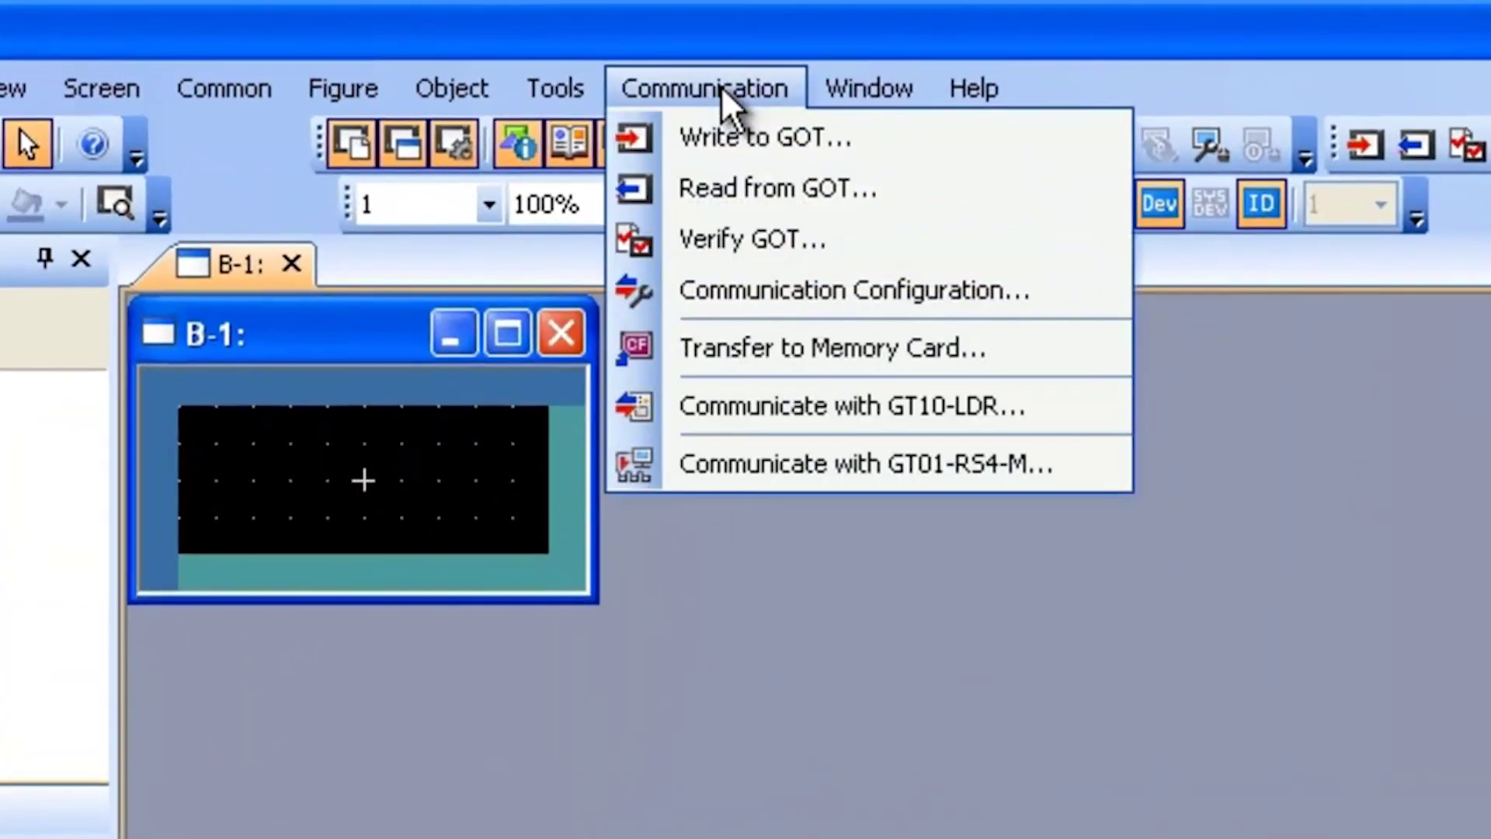
pyautogui.click(818, 137)
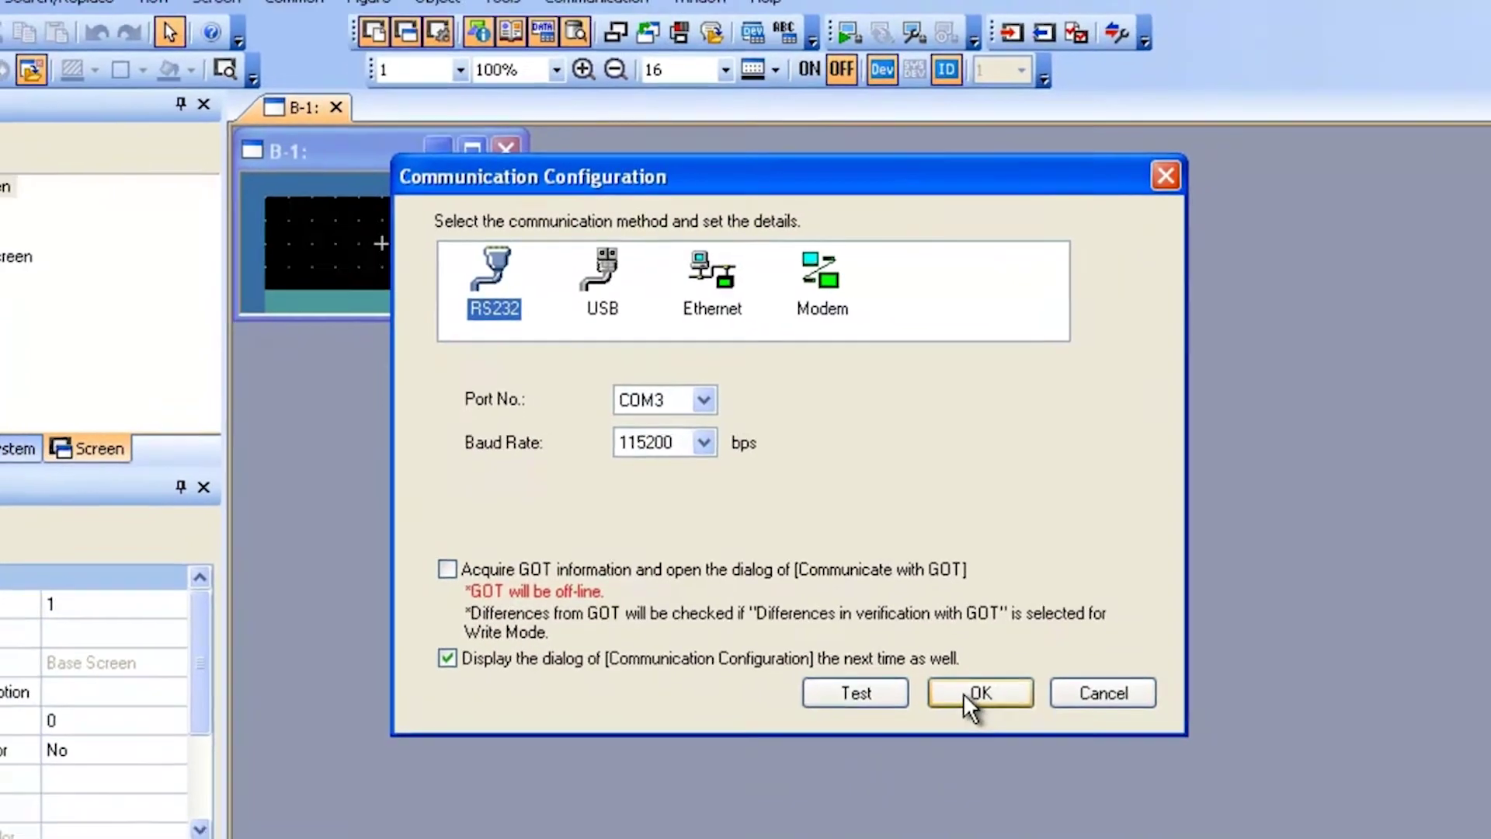
pyautogui.click(1019, 737)
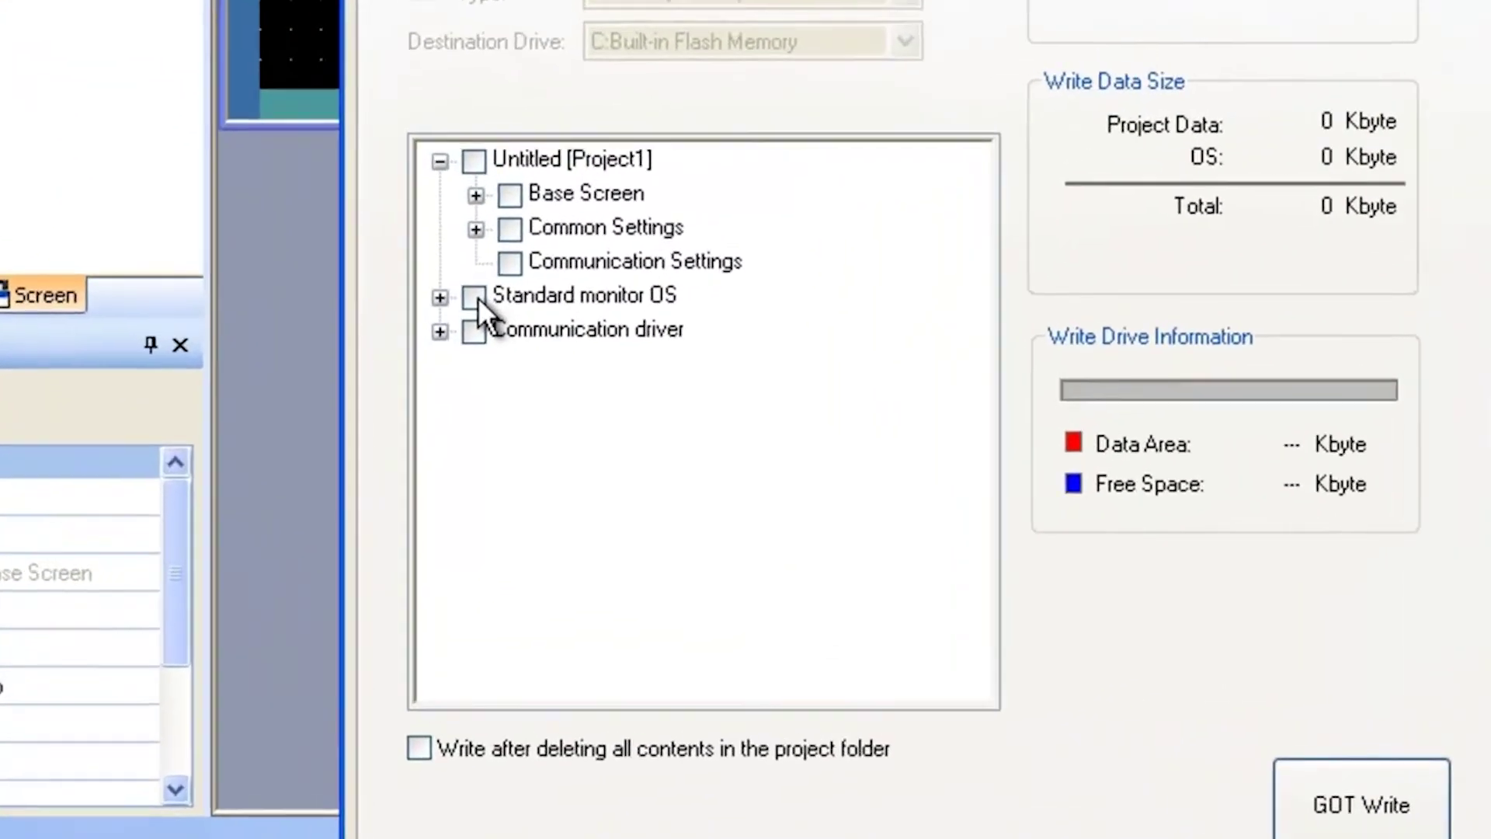
# Tick Standard monitor OS and the AB MicroLogix [01.07.01] driver for writing, totalling 1152 Kbyte.
pyautogui.click(459, 406)
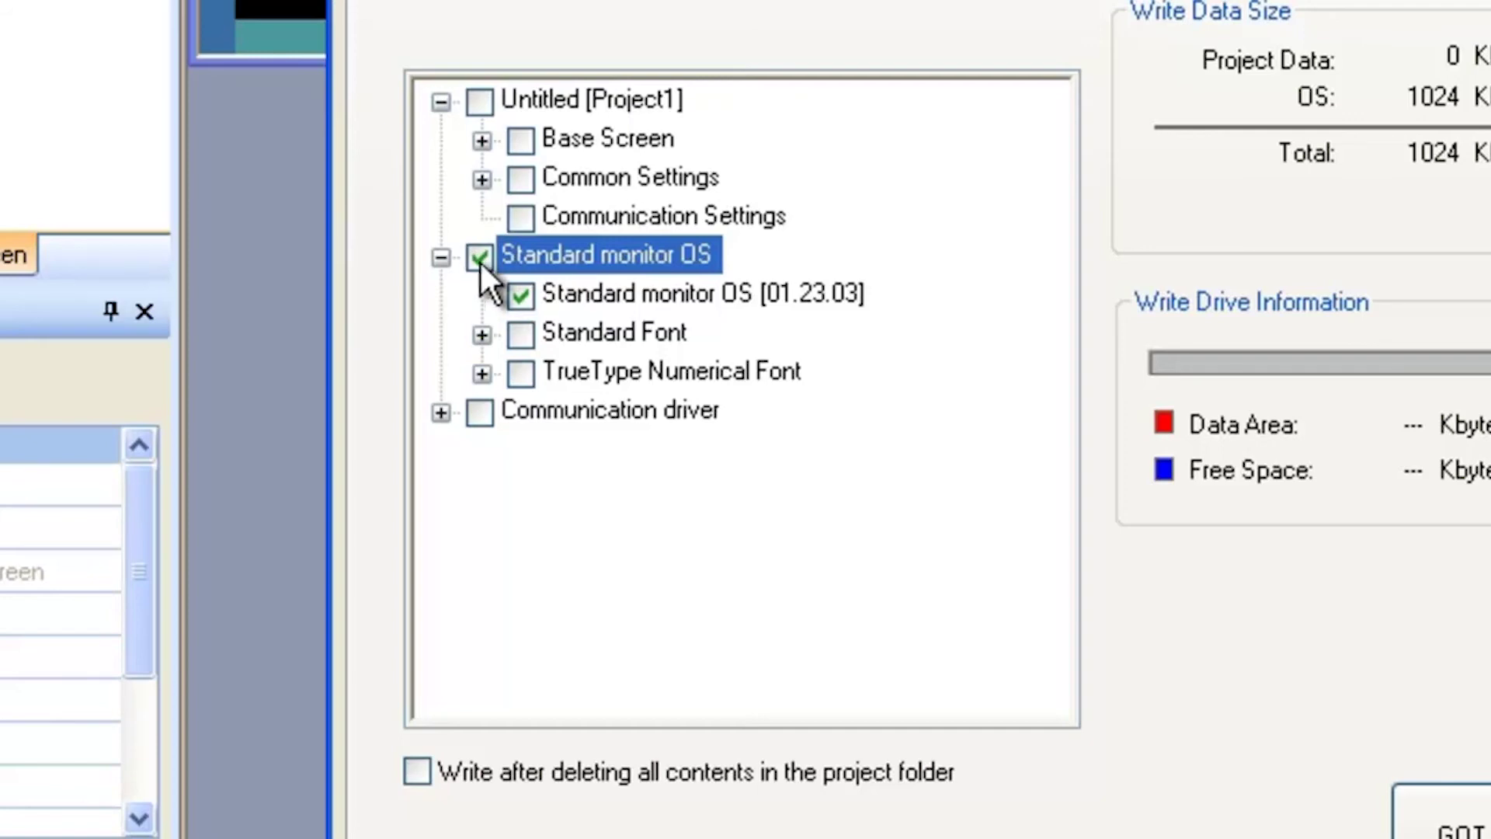
pyautogui.click(442, 414)
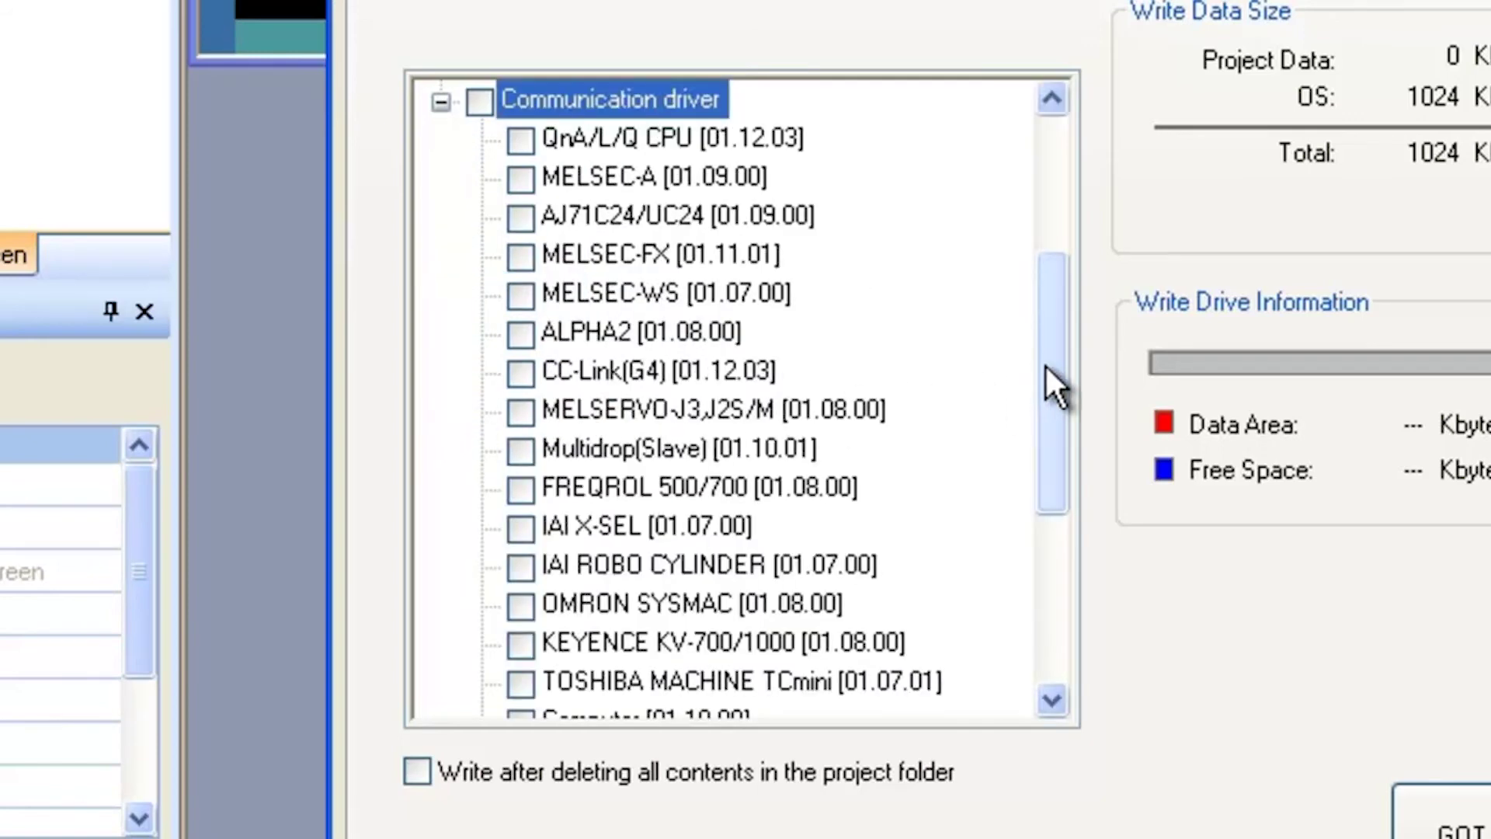
pyautogui.moveTo(1048, 383); pyautogui.dragTo(1072, 599)
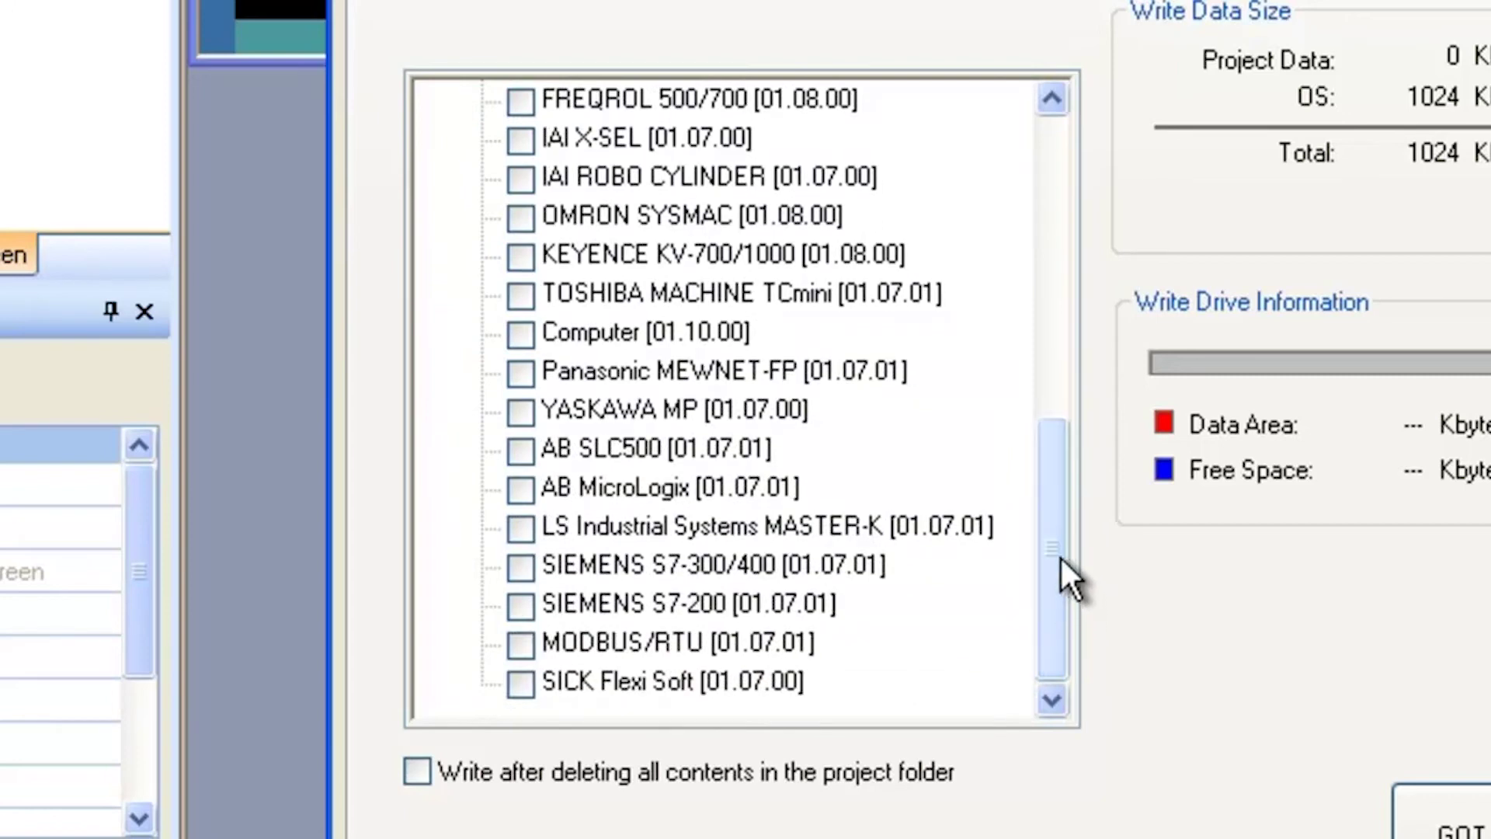
pyautogui.click(521, 487)
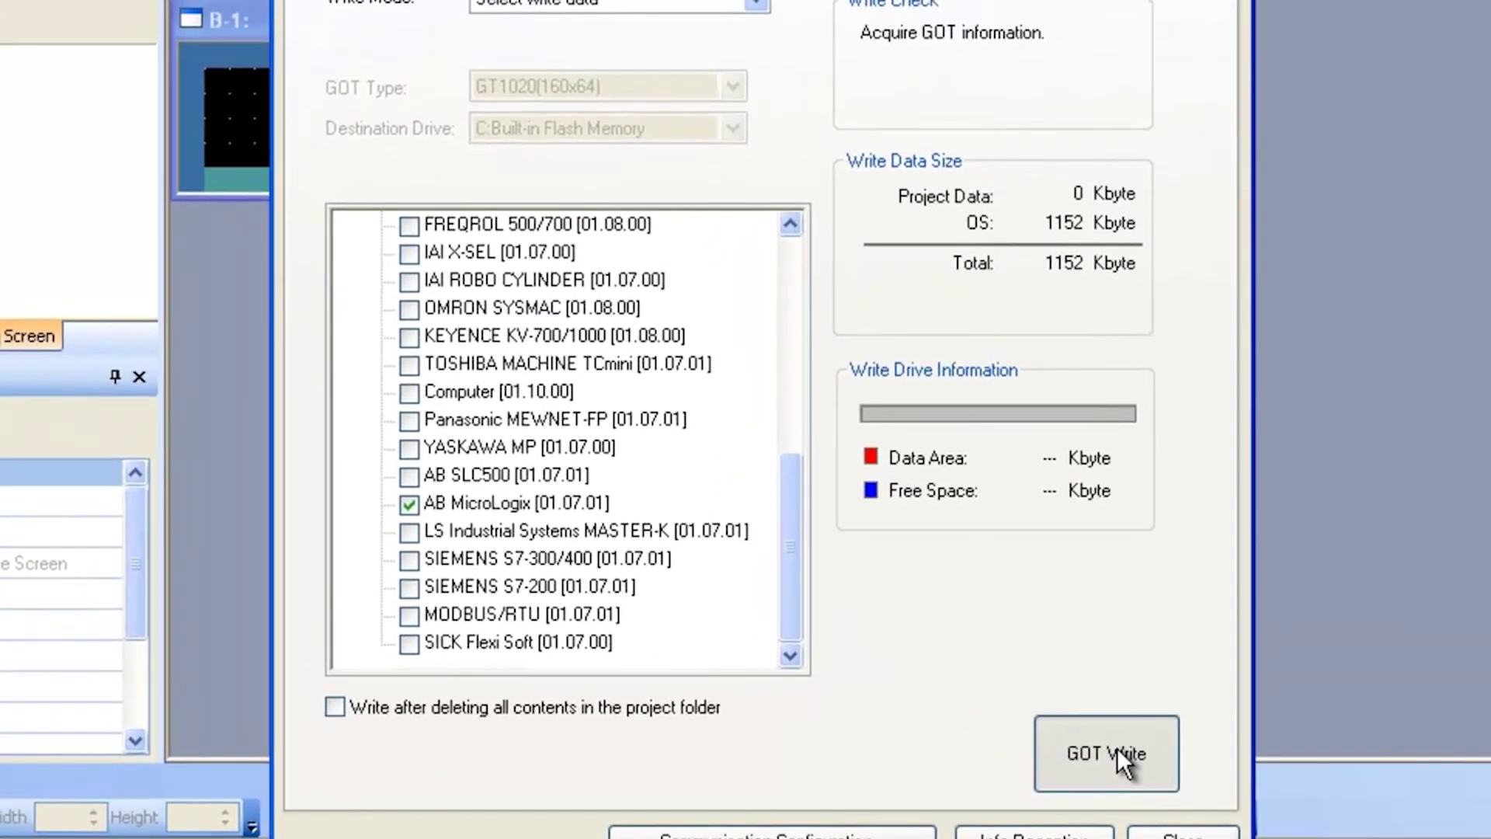
pyautogui.click(1117, 747)
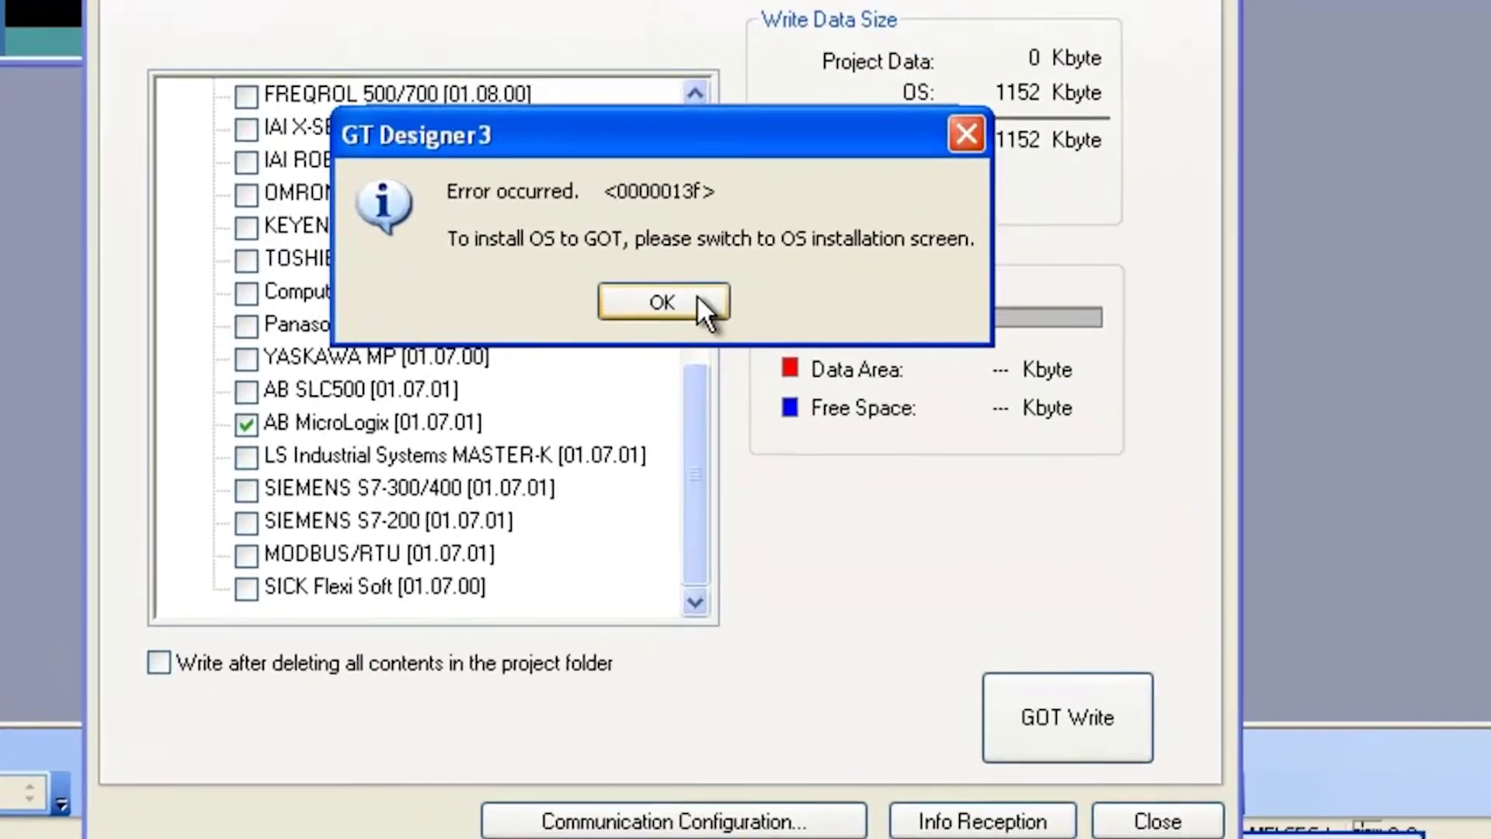
pyautogui.click(791, 397)
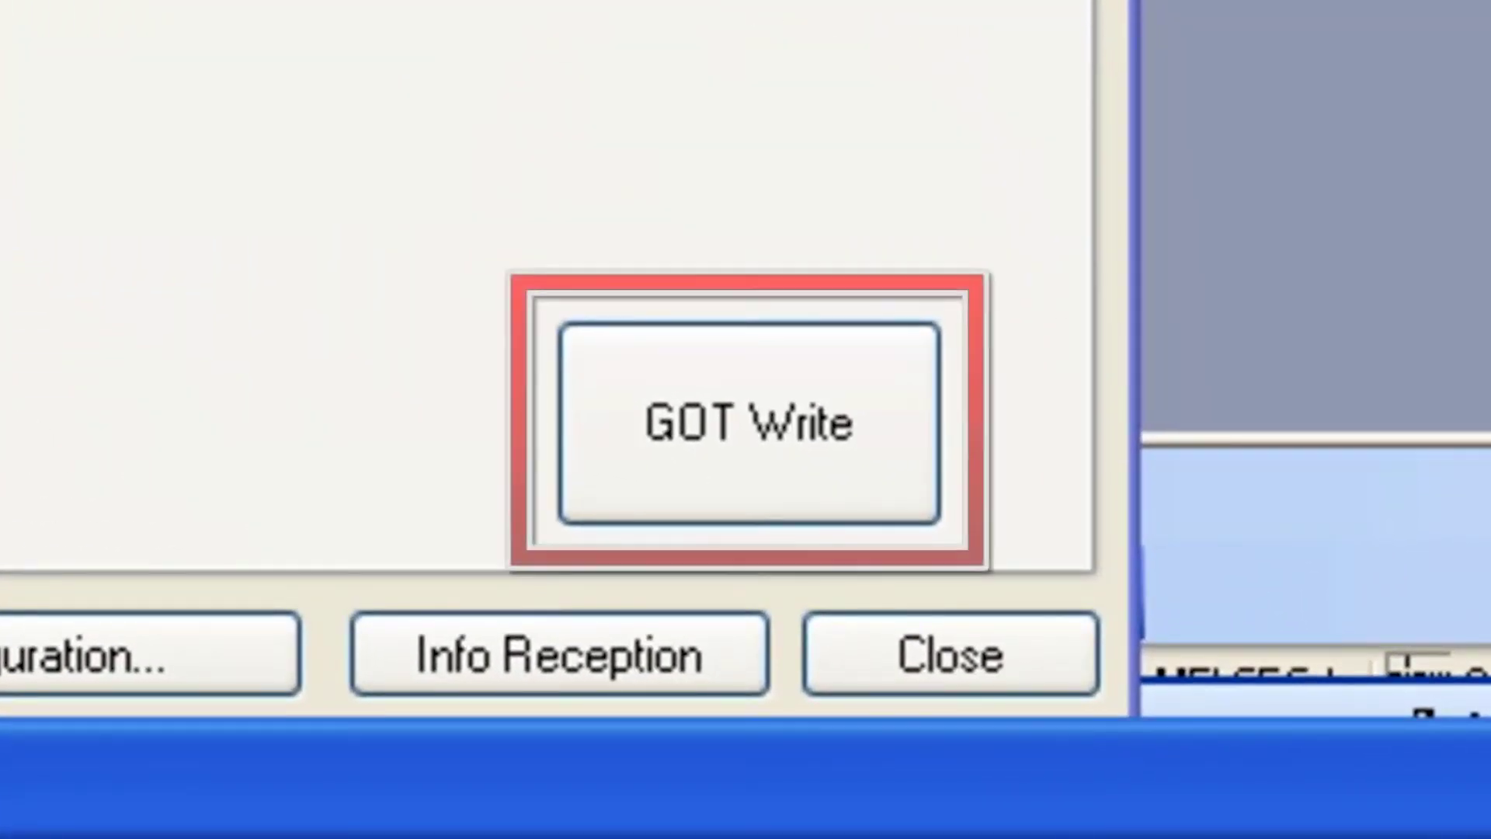